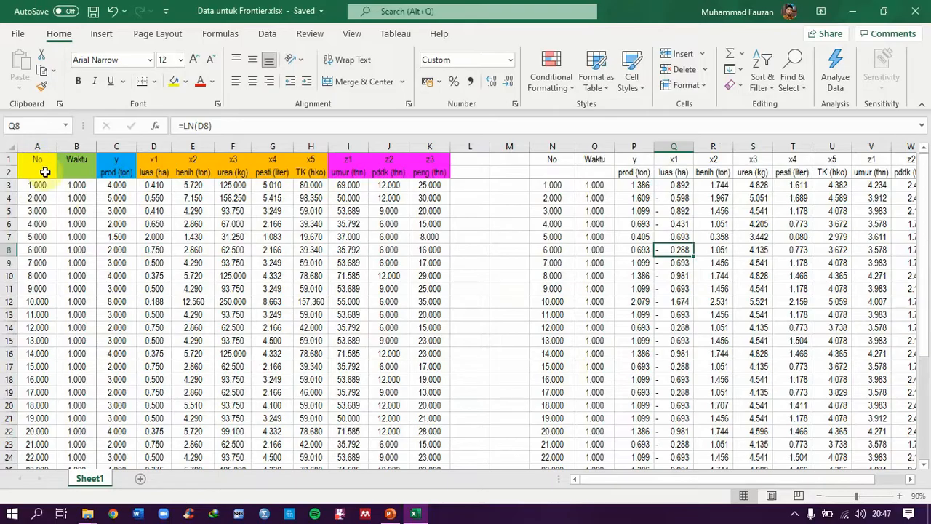
Step: Examine the No column's observation numbering from its header down to the last data row
{"action": "left_click", "coordinate": [36, 164]}
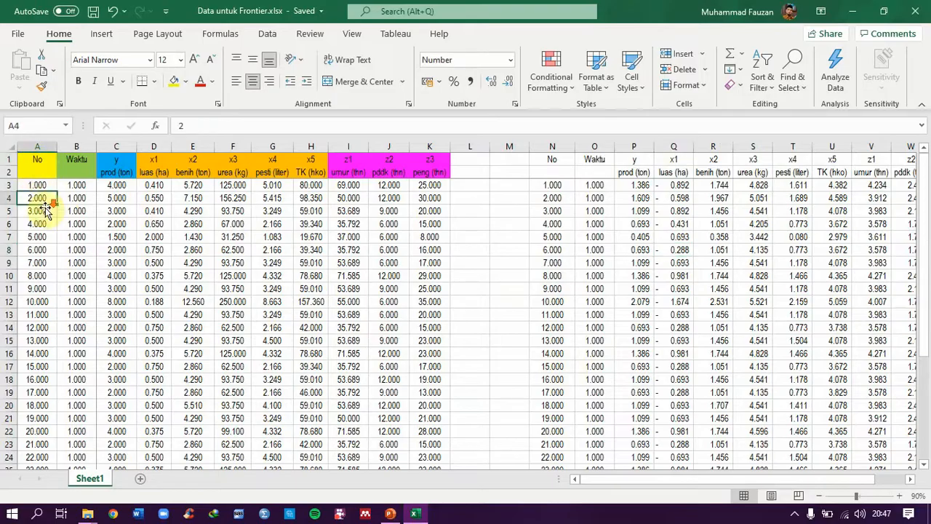
{"action": "scroll", "coordinate": [40, 222], "scroll_direction": "down", "scroll_amount": 3}
{"action": "scroll", "coordinate": [36, 231], "scroll_direction": "up", "scroll_amount": 3}
{"action": "left_click", "coordinate": [45, 185]}
{"action": "scroll", "coordinate": [41, 291], "scroll_direction": "down", "scroll_amount": 5}
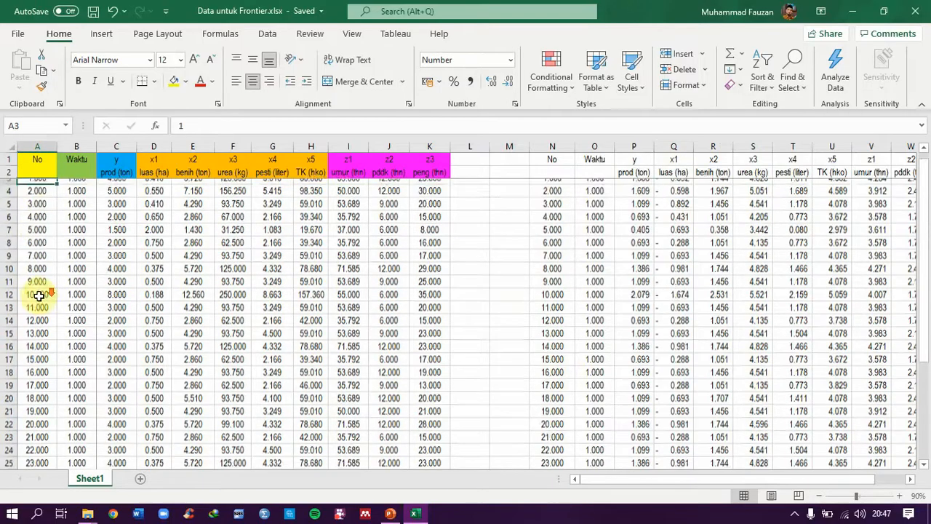
{"action": "left_click", "coordinate": [38, 368]}
{"action": "scroll", "coordinate": [33, 342], "scroll_direction": "up", "scroll_amount": 5}
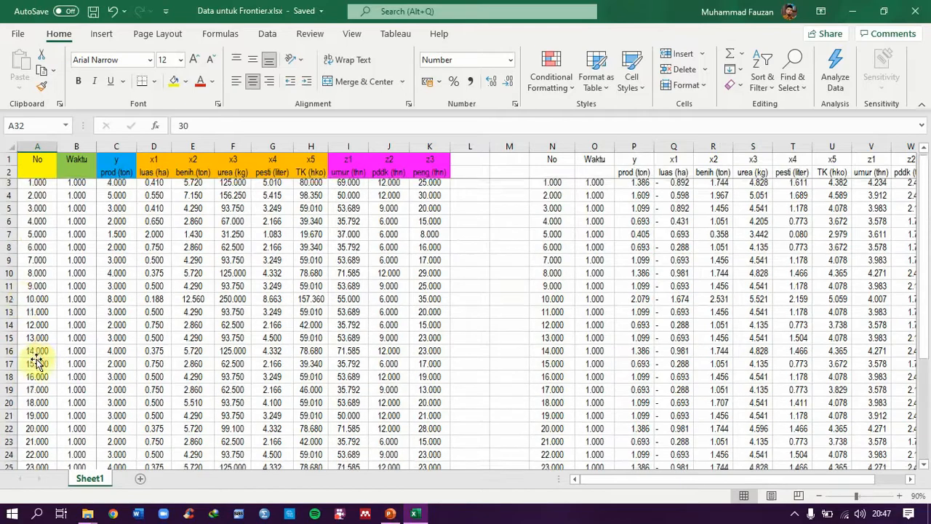
{"action": "scroll", "coordinate": [29, 233], "scroll_direction": "down", "scroll_amount": 6}
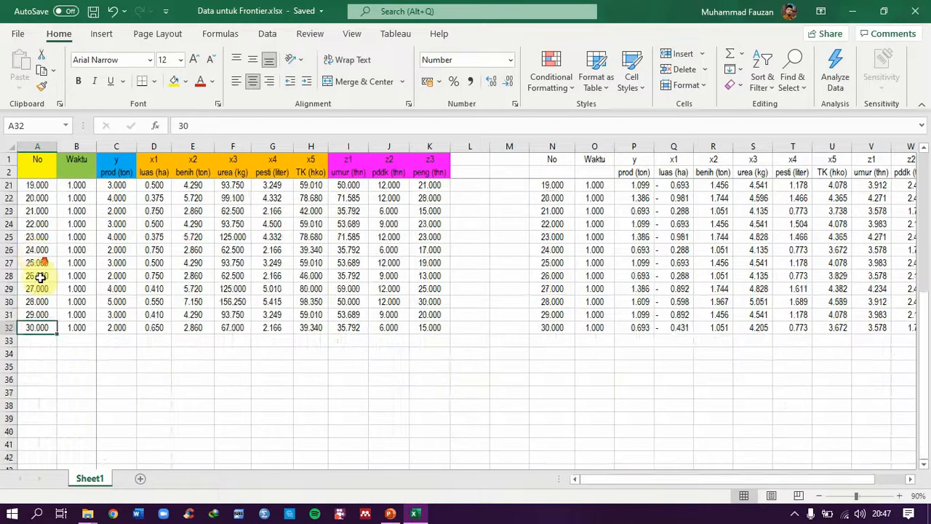
{"action": "scroll", "coordinate": [36, 275], "scroll_direction": "up", "scroll_amount": 6}
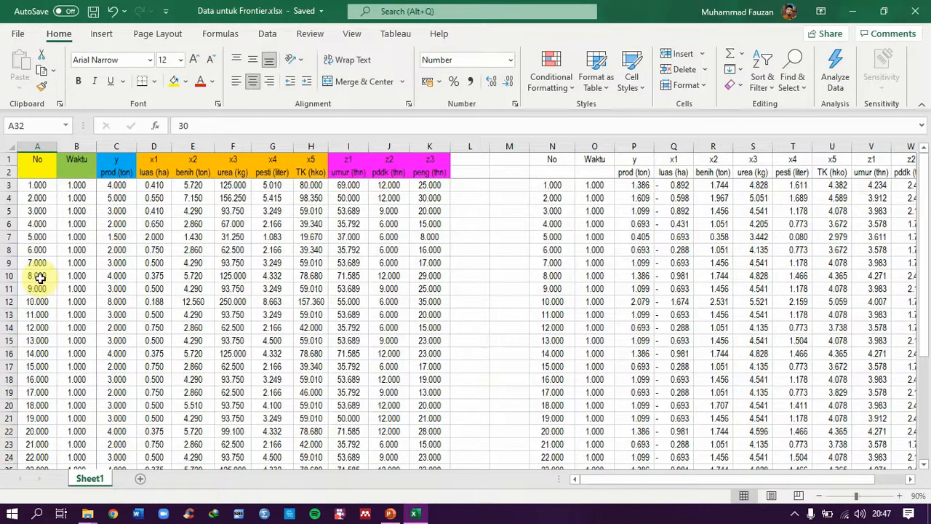
Step: Examine the Waktu, production (y) and land area (x1) columns of the source data from header to last row
{"action": "left_click", "coordinate": [76, 173]}
{"action": "scroll", "coordinate": [80, 218], "scroll_direction": "down", "scroll_amount": 5}
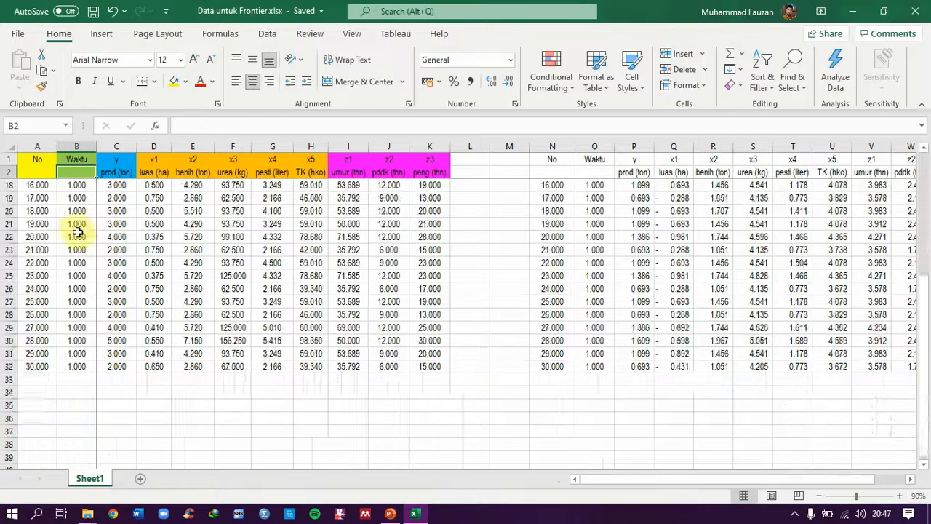
{"action": "scroll", "coordinate": [79, 225], "scroll_direction": "up", "scroll_amount": 5}
{"action": "scroll", "coordinate": [75, 291], "scroll_direction": "down", "scroll_amount": 6}
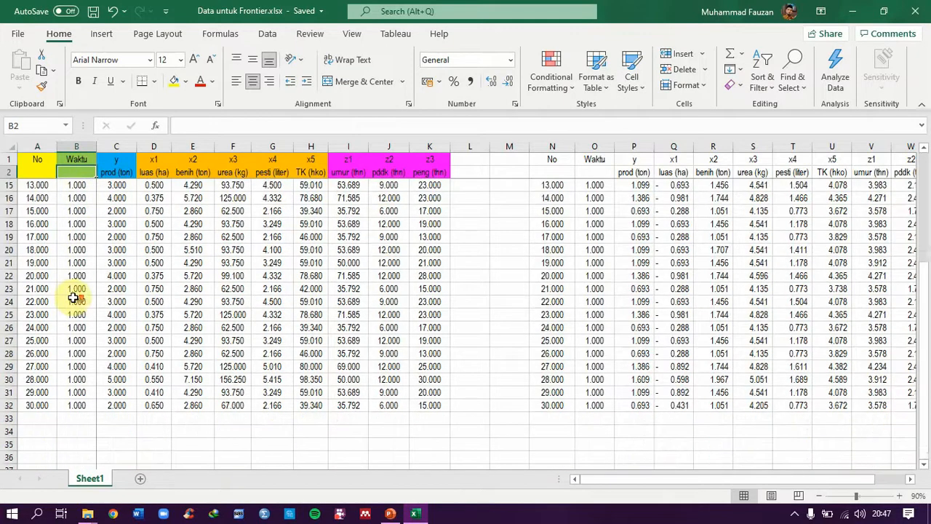
{"action": "scroll", "coordinate": [78, 341], "scroll_direction": "up", "scroll_amount": 6}
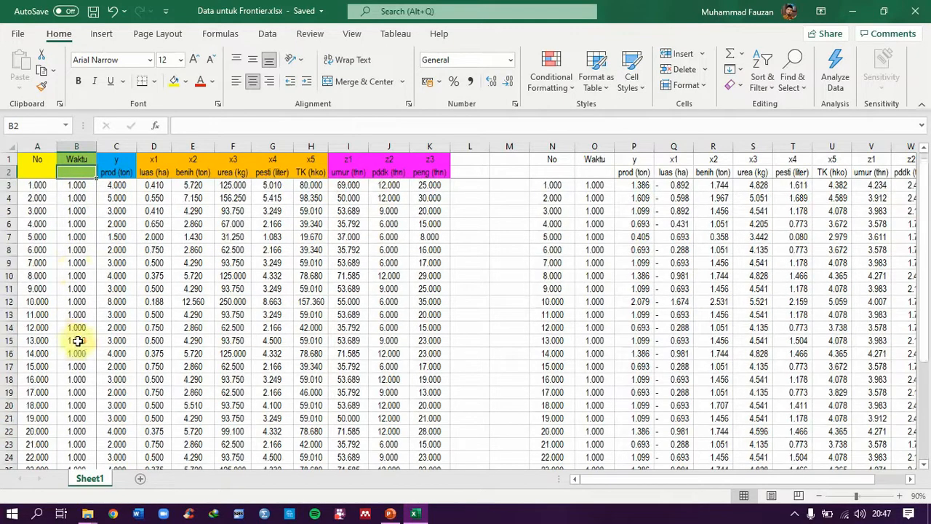
{"action": "left_click", "coordinate": [155, 212]}
{"action": "scroll", "coordinate": [118, 218], "scroll_direction": "down", "scroll_amount": 6}
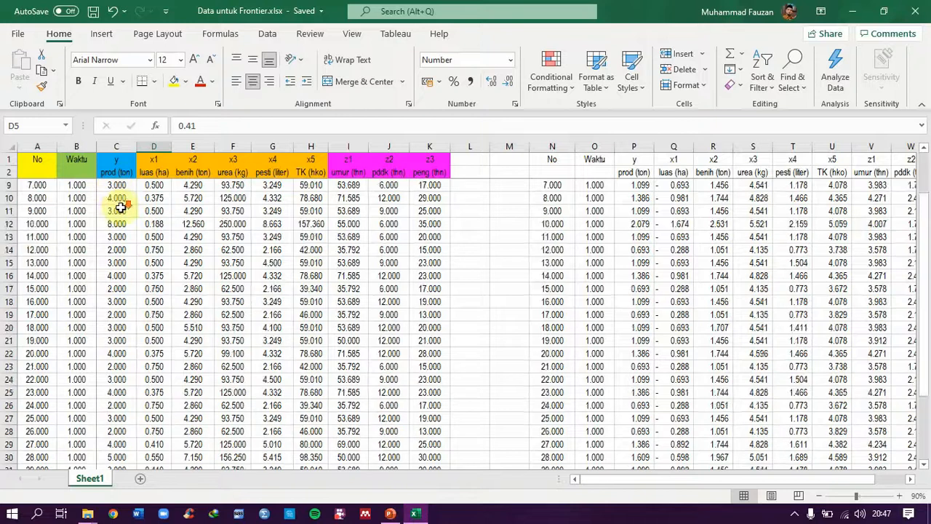
{"action": "scroll", "coordinate": [120, 250], "scroll_direction": "up", "scroll_amount": 6}
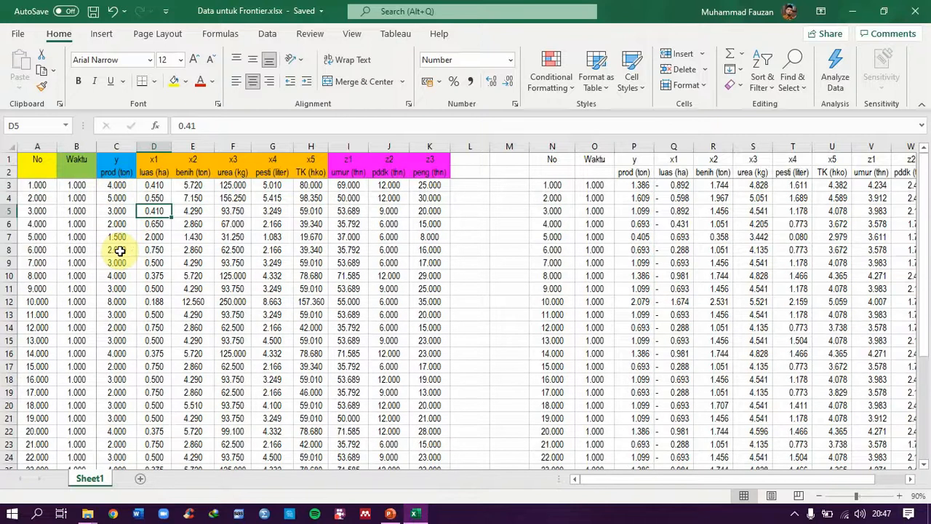
{"action": "left_click", "coordinate": [153, 171]}
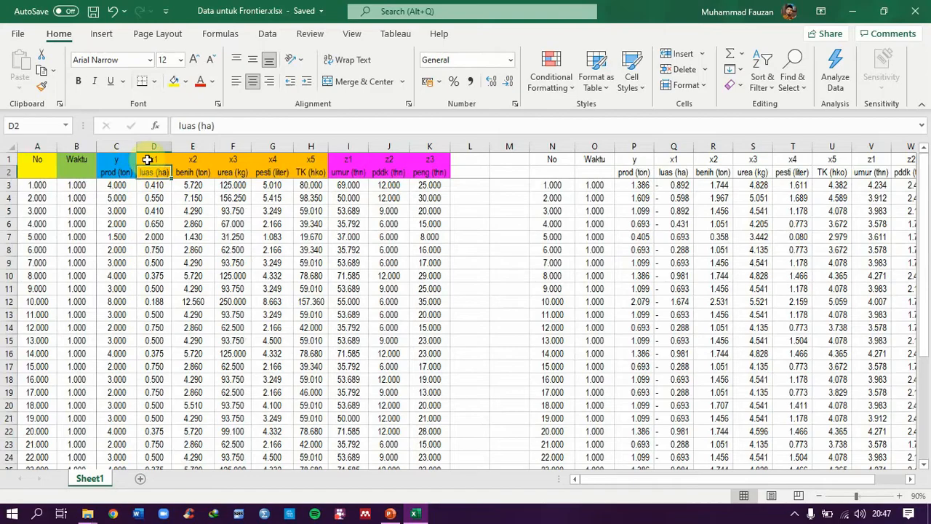
{"action": "left_click", "coordinate": [146, 160]}
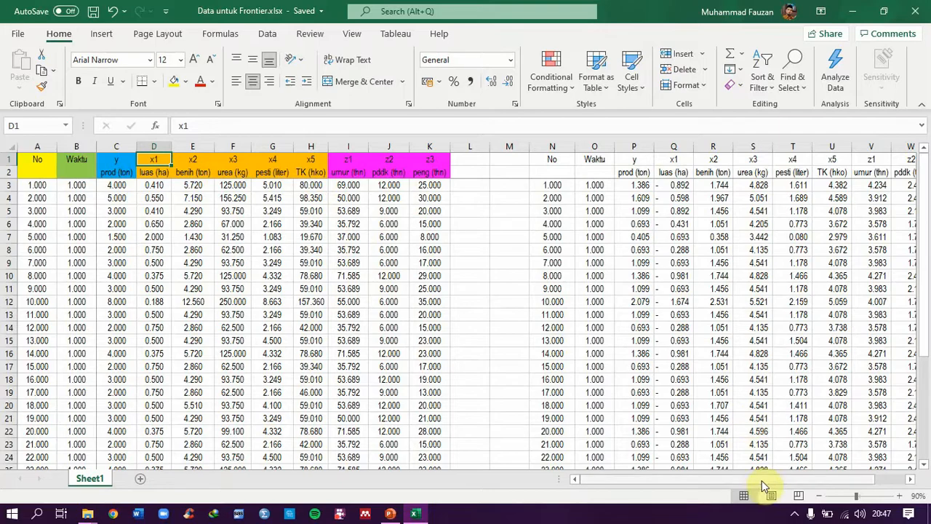
Step: Delete columns N through Y containing the existing log-transformed table
{"action": "left_click_drag", "start_coordinate": [764, 480], "coordinate": [705, 492]}
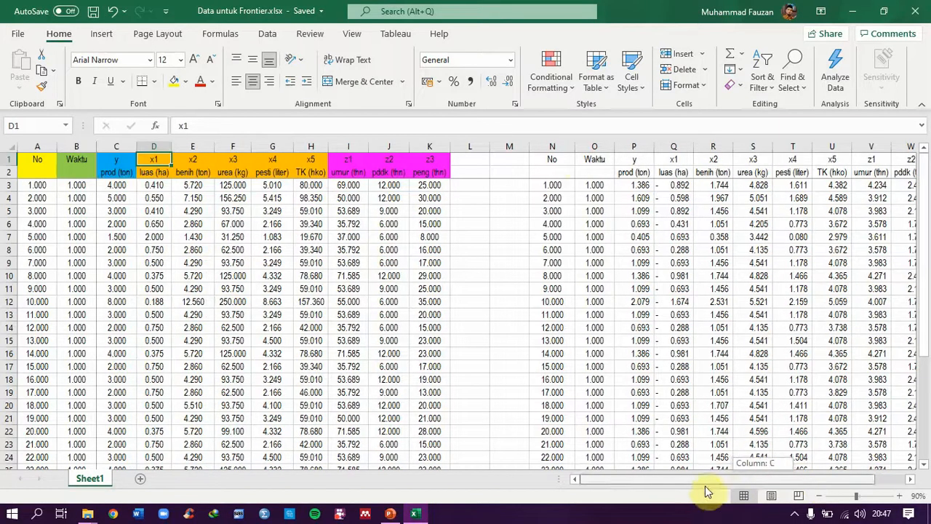
{"action": "left_click", "coordinate": [552, 146]}
{"action": "left_click_drag", "start_coordinate": [637, 157], "coordinate": [856, 150]}
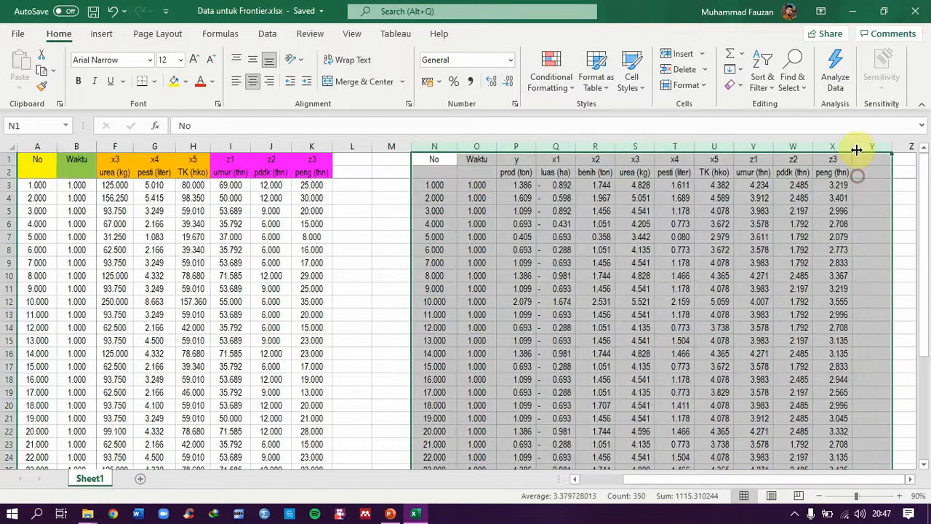
{"action": "right_click", "coordinate": [866, 138]}
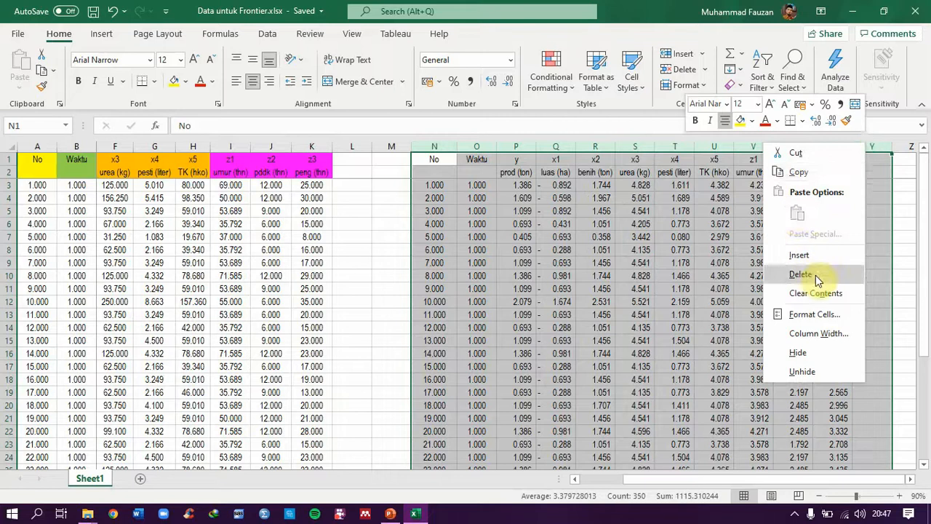
{"action": "left_click", "coordinate": [778, 271]}
{"action": "left_click_drag", "start_coordinate": [750, 482], "coordinate": [602, 492]}
{"action": "left_click", "coordinate": [509, 328]}
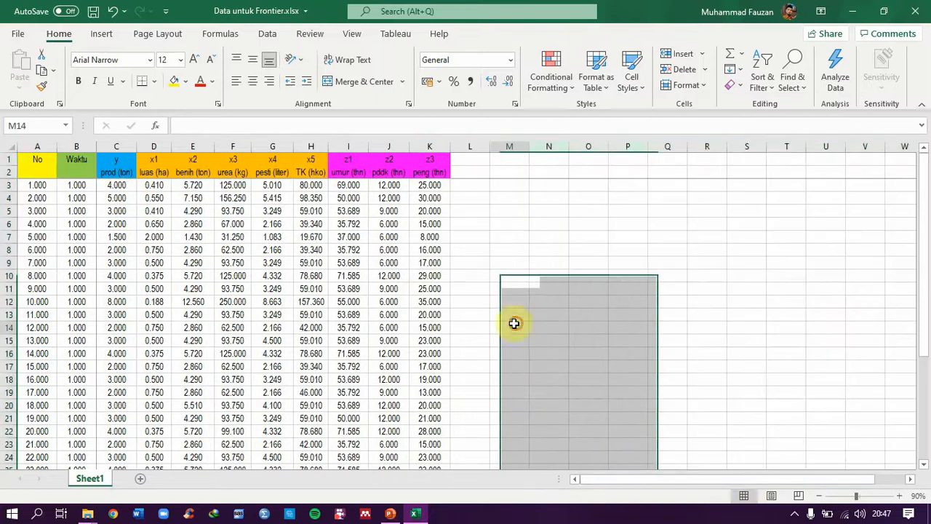
Step: Copy the two header rows A1:K2 and paste them as values only starting at cell N1
{"action": "left_click_drag", "start_coordinate": [33, 160], "coordinate": [367, 163]}
{"action": "right_click", "coordinate": [366, 164]}
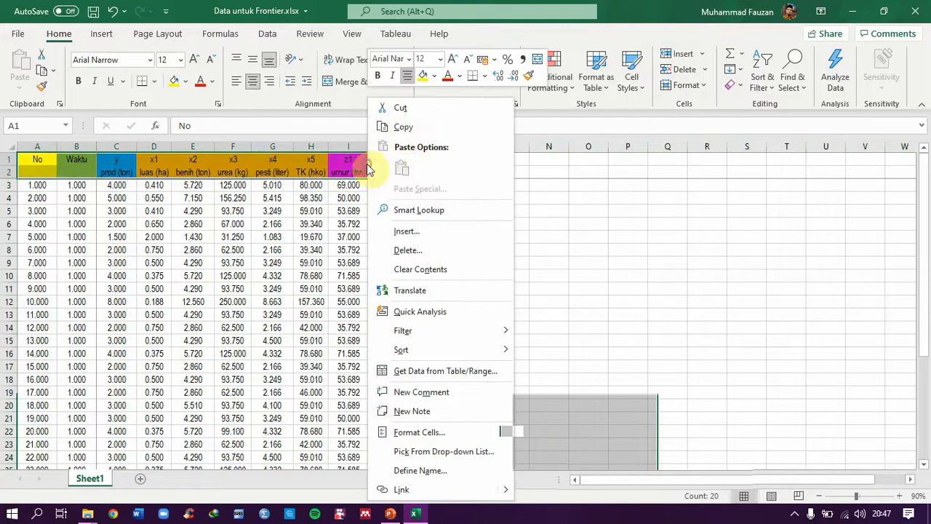
{"action": "left_click", "coordinate": [406, 124]}
{"action": "right_click", "coordinate": [548, 159]}
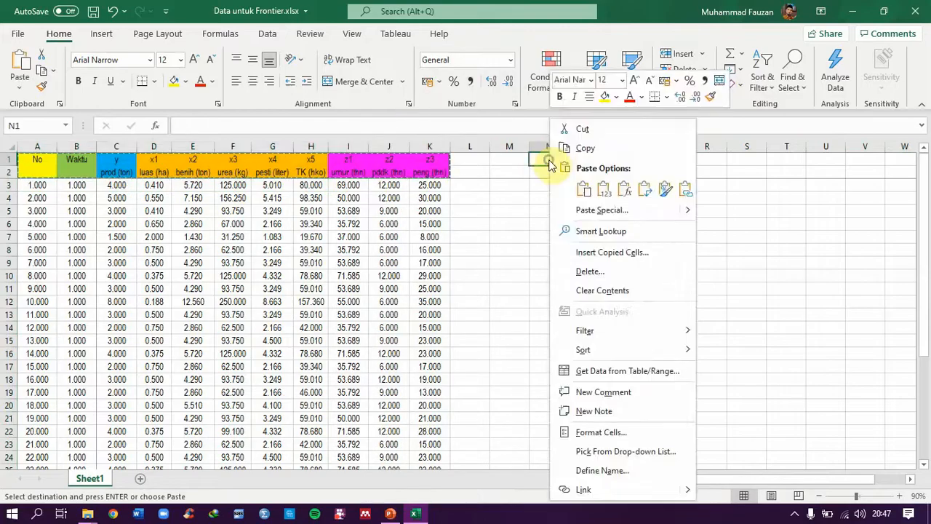
{"action": "left_click", "coordinate": [598, 192]}
{"action": "left_click", "coordinate": [627, 288]}
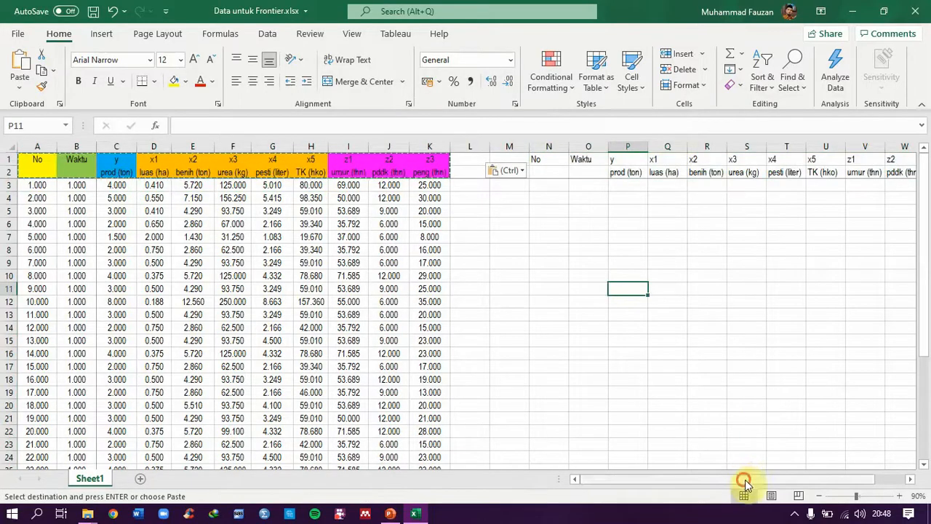
{"action": "scroll", "coordinate": [744, 483], "scroll_direction": "right", "scroll_amount": 2}
{"action": "left_click_drag", "start_coordinate": [738, 480], "coordinate": [619, 461]}
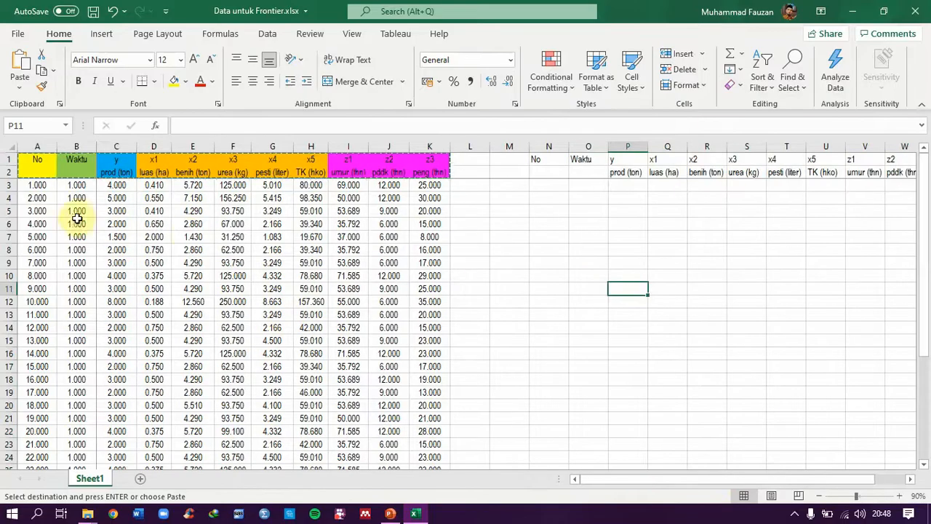
Step: Copy the No and Waktu data in A3:B32 and paste it as values only starting at cell N3
{"action": "left_click_drag", "start_coordinate": [36, 186], "coordinate": [63, 443]}
{"action": "scroll", "coordinate": [63, 349], "scroll_direction": "up", "scroll_amount": 3}
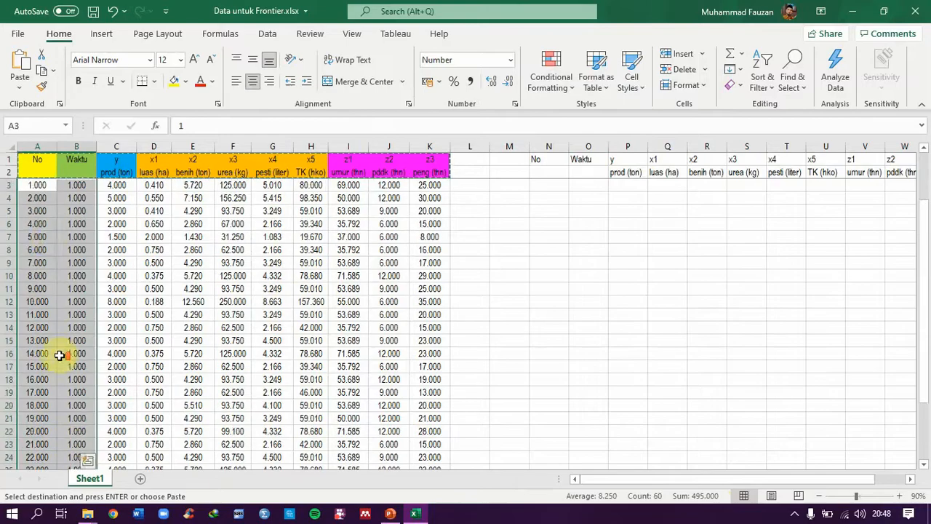
{"action": "right_click", "coordinate": [43, 239]}
{"action": "left_click", "coordinate": [73, 147]}
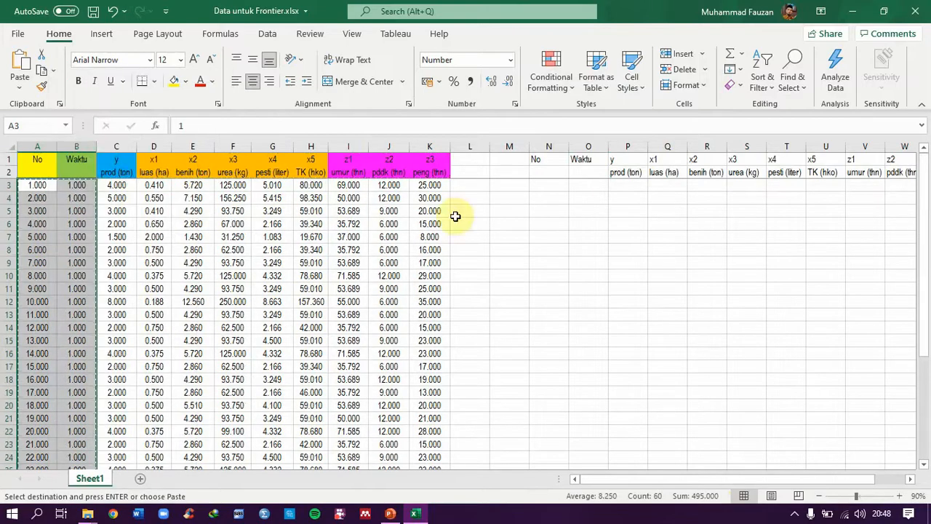
{"action": "right_click", "coordinate": [547, 187]}
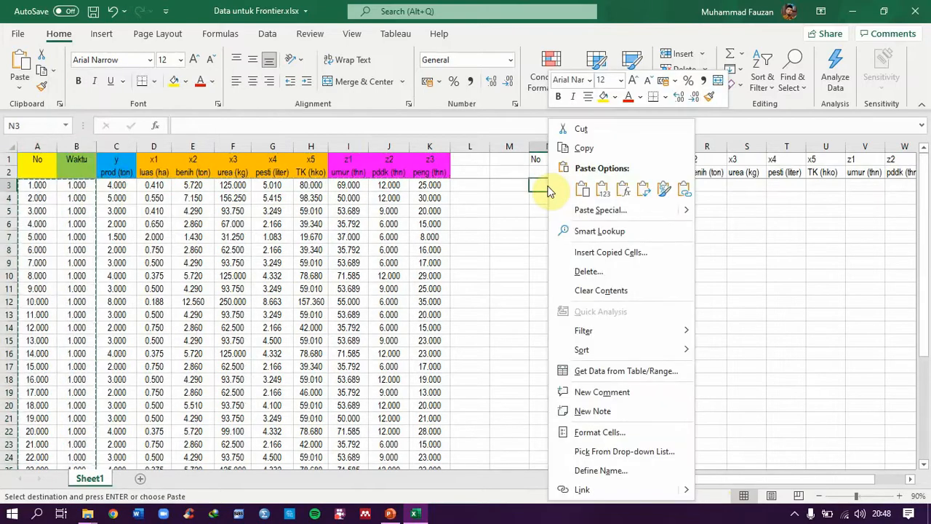
{"action": "left_click", "coordinate": [603, 191]}
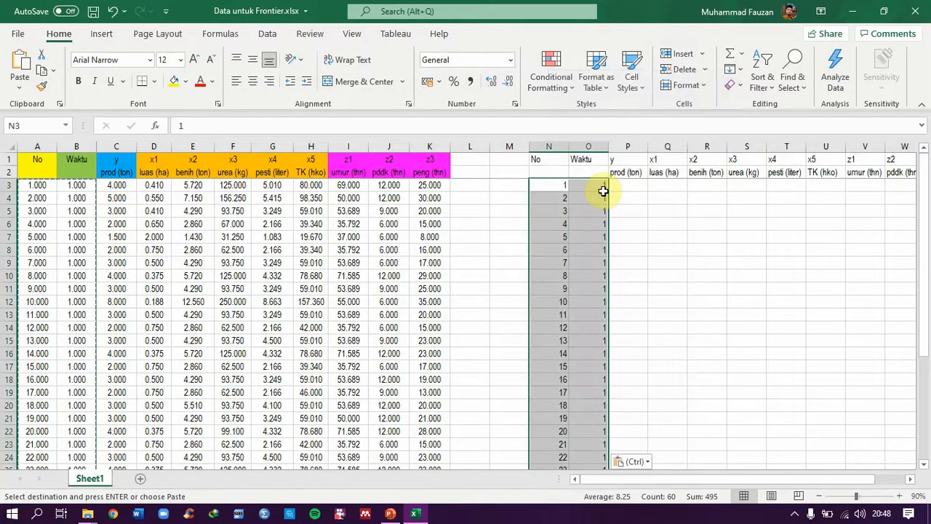
{"action": "scroll", "coordinate": [588, 252], "scroll_direction": "down", "scroll_amount": 4}
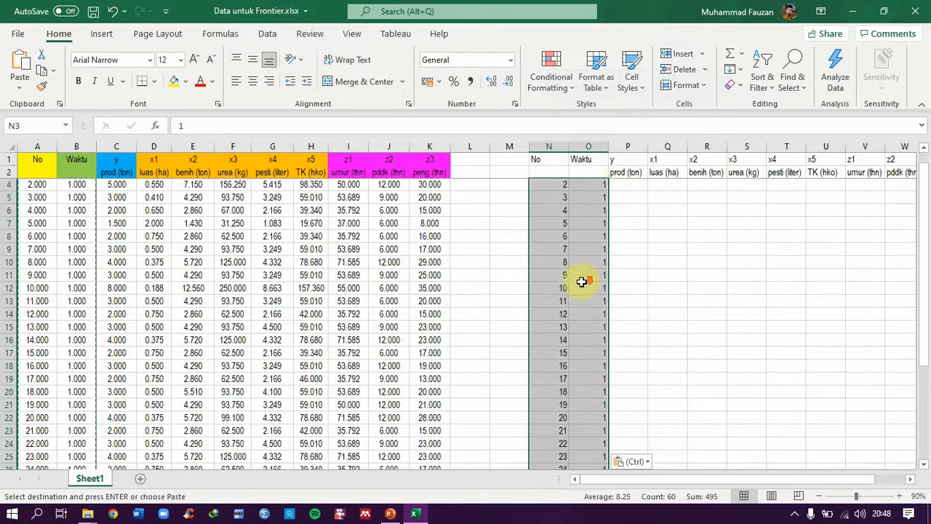
{"action": "scroll", "coordinate": [572, 328], "scroll_direction": "up", "scroll_amount": 4}
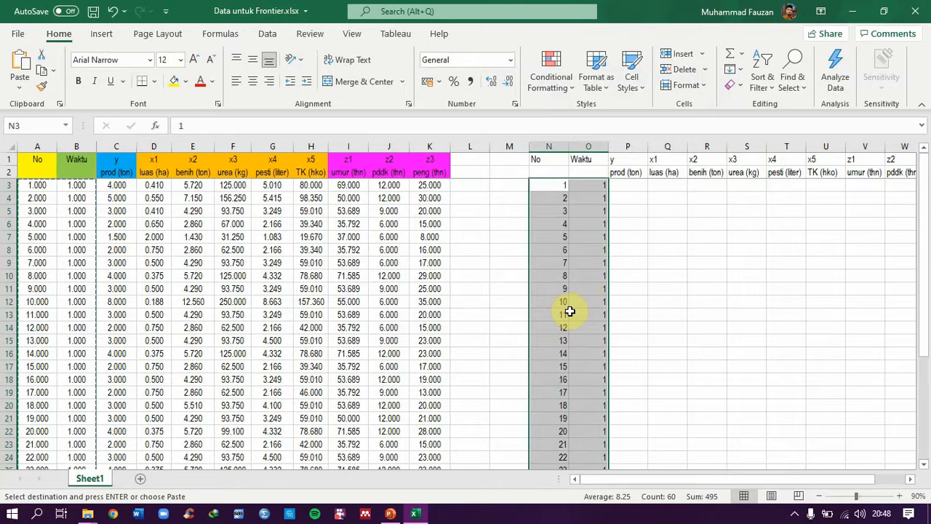
{"action": "left_click", "coordinate": [662, 273]}
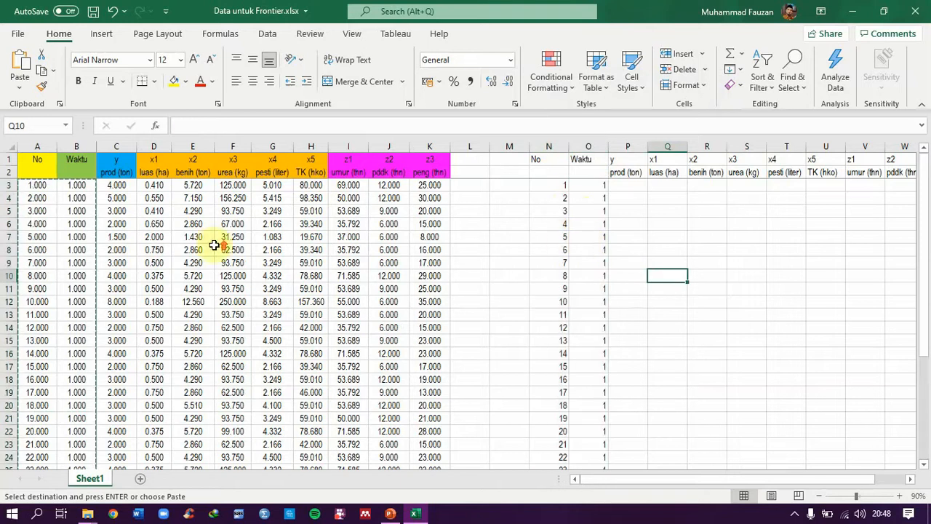
Step: Enter the natural-log formula =LN(C3) in cell P3 for the first production value
{"action": "left_click", "coordinate": [624, 188]}
{"action": "type", "text": "="}
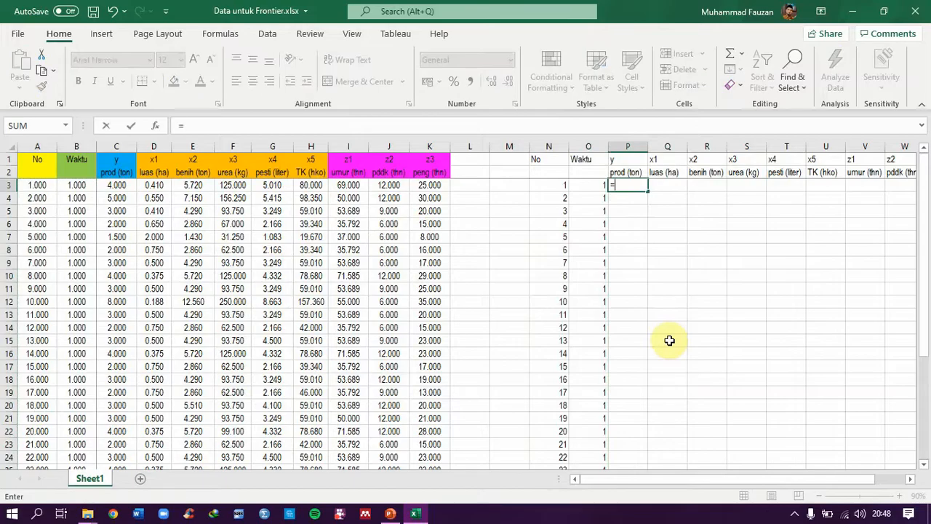
{"action": "type", "text": "LN("}
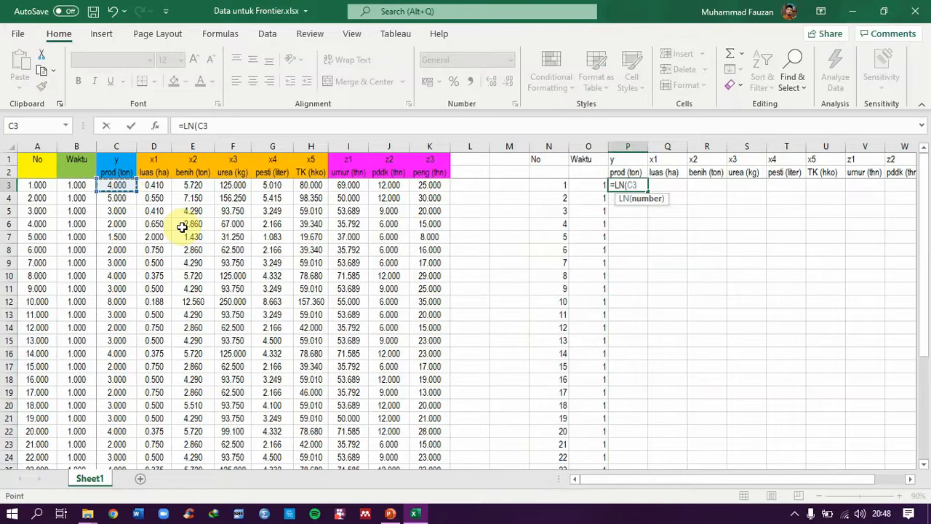
{"action": "type", "text": ")"}
{"action": "key", "text": "Return"}
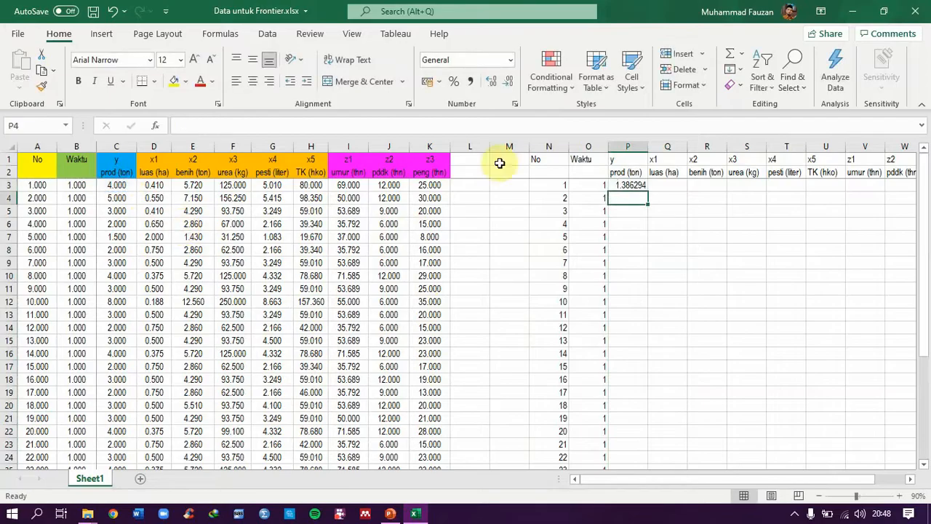
Step: Fill the P3 logarithm formula across to column X and down to row 32
{"action": "left_click", "coordinate": [623, 185]}
{"action": "left_click_drag", "start_coordinate": [646, 190], "coordinate": [793, 412]}
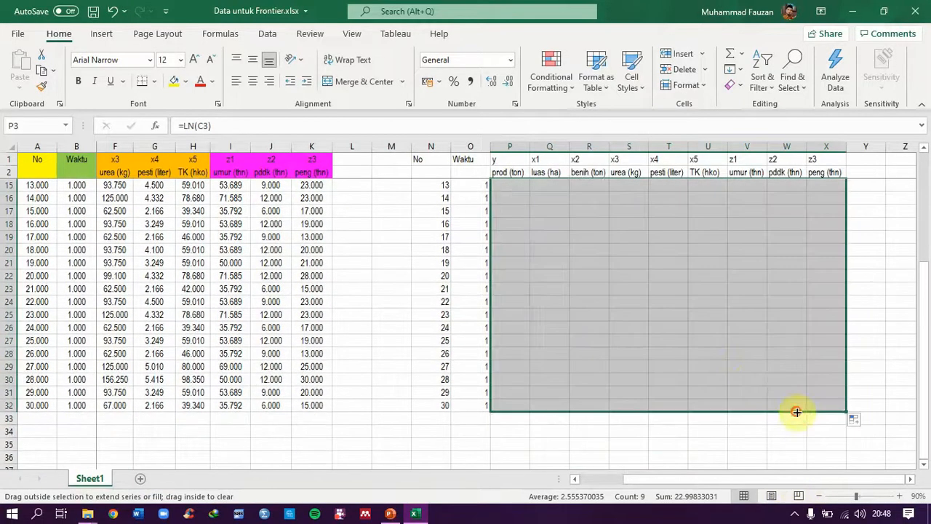
{"action": "scroll", "coordinate": [722, 307], "scroll_direction": "up", "scroll_amount": 4}
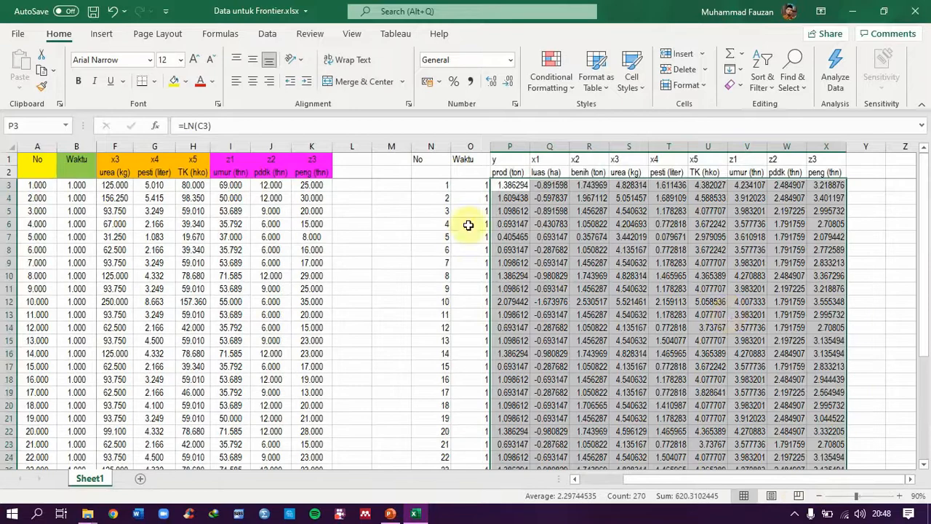
{"action": "left_click", "coordinate": [429, 210]}
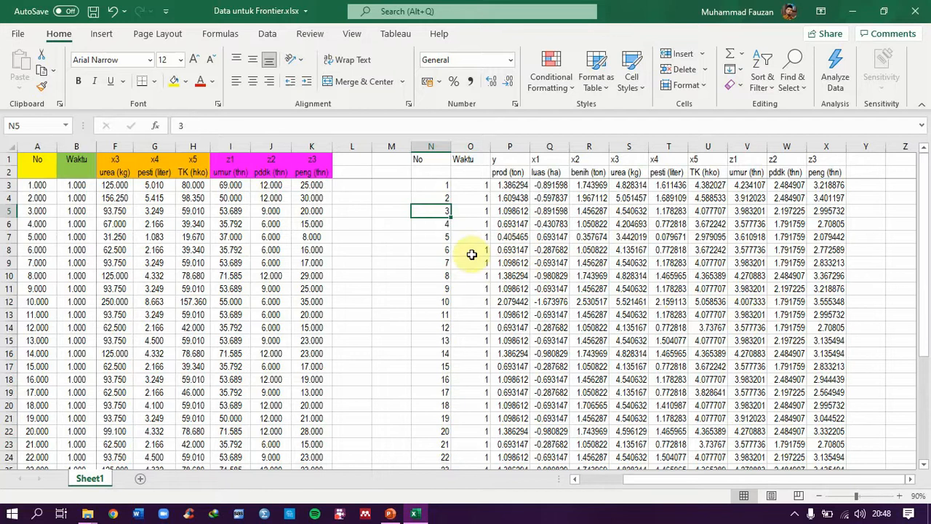
Step: Save the workbook with the rebuilt log-transformed table
{"action": "left_click_drag", "start_coordinate": [927, 300], "coordinate": [926, 207]}
{"action": "left_click", "coordinate": [445, 266]}
{"action": "left_click", "coordinate": [422, 211]}
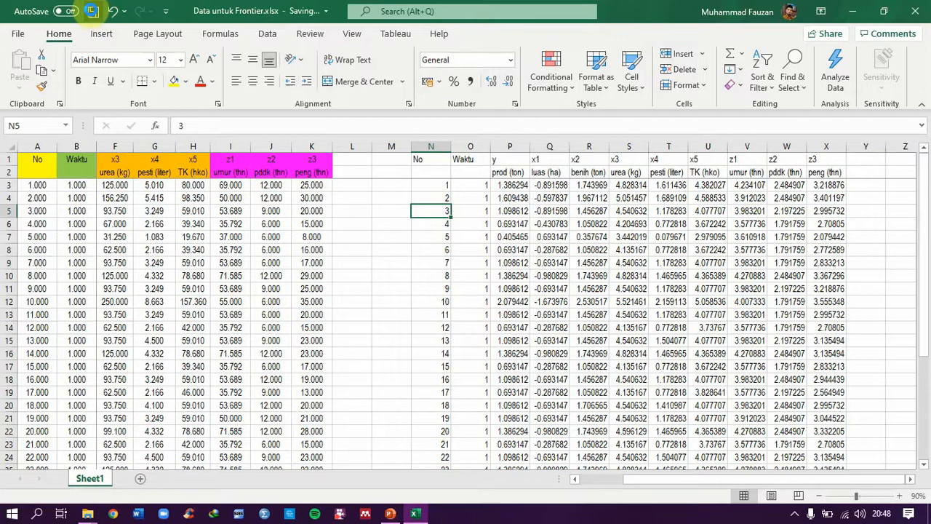
{"action": "left_click", "coordinate": [549, 301]}
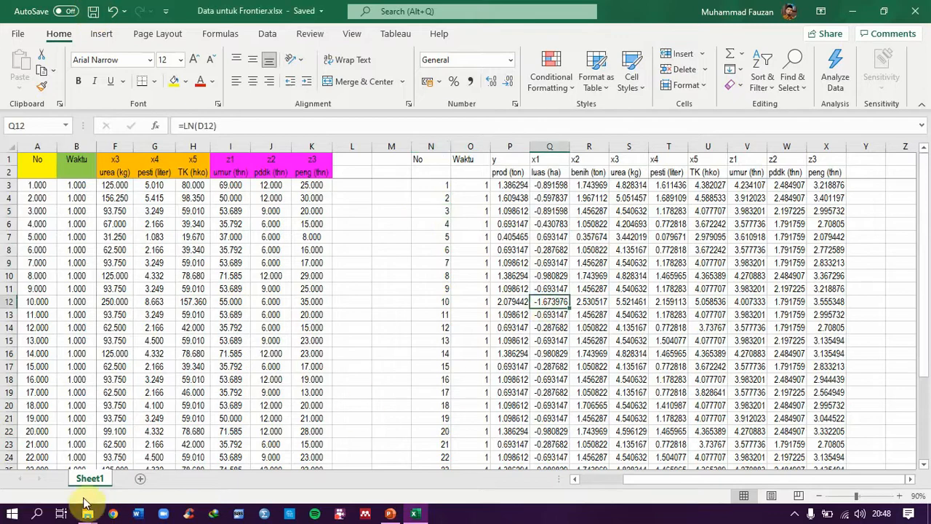
Step: Open a new blank Excel workbook separate from the Frontier data file
{"action": "left_click", "coordinate": [36, 513]}
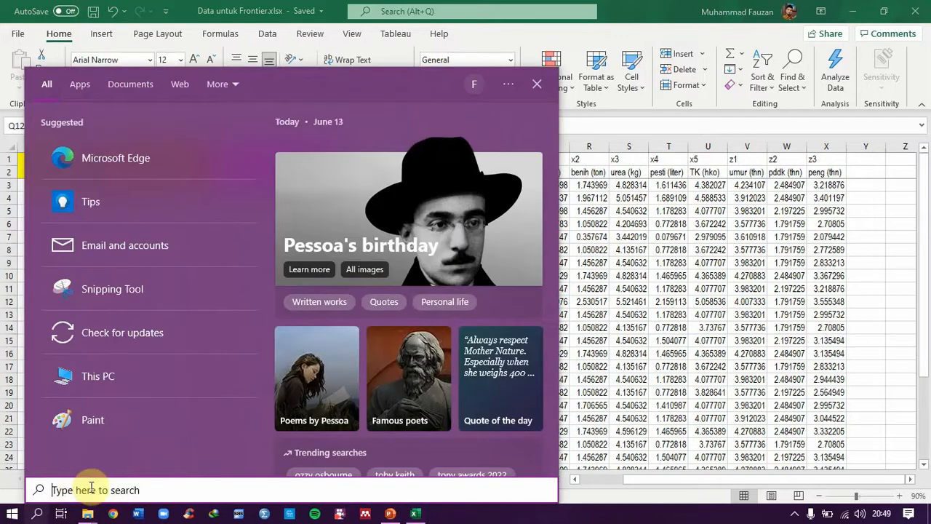
{"action": "type", "text": "EXCE"}
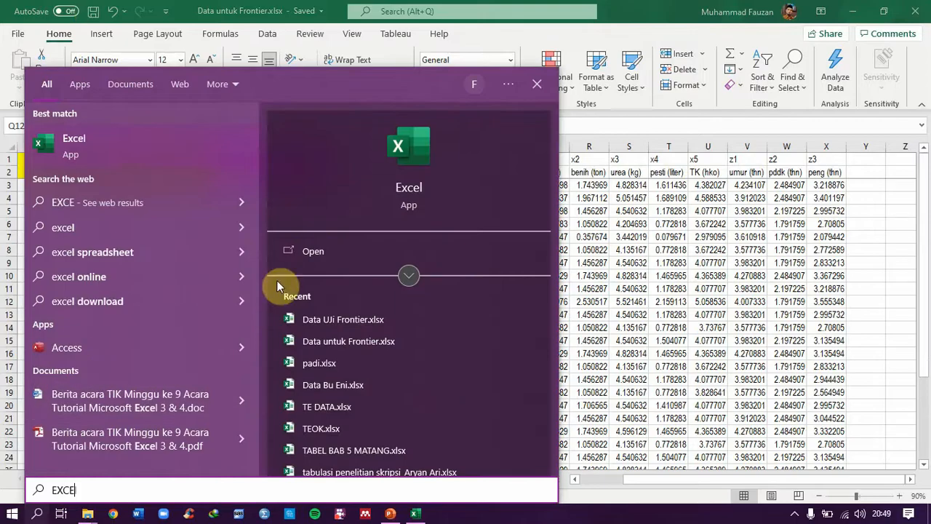
{"action": "left_click", "coordinate": [320, 256]}
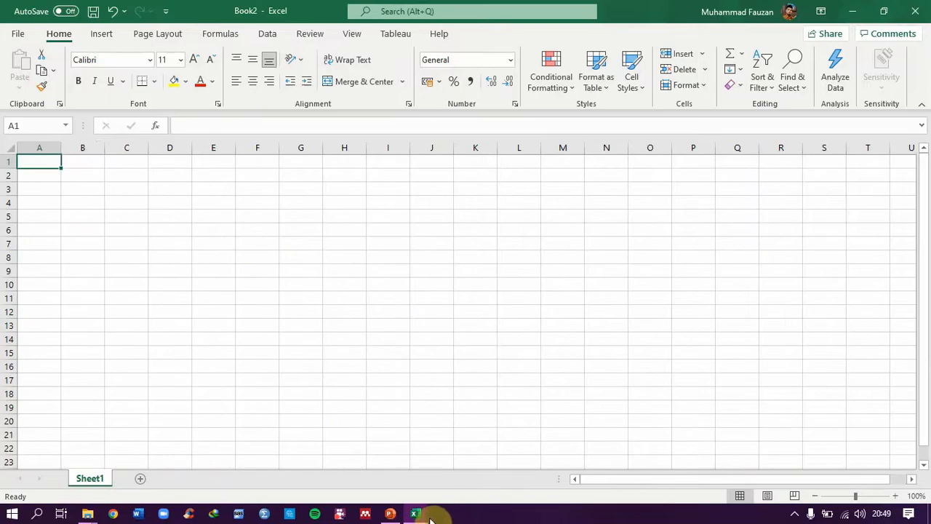
Step: Return to Data untuk Frontier.xlsx and copy the log-transformed data in N3:X32 without its header rows
{"action": "mouse_move", "coordinate": [414, 514]}
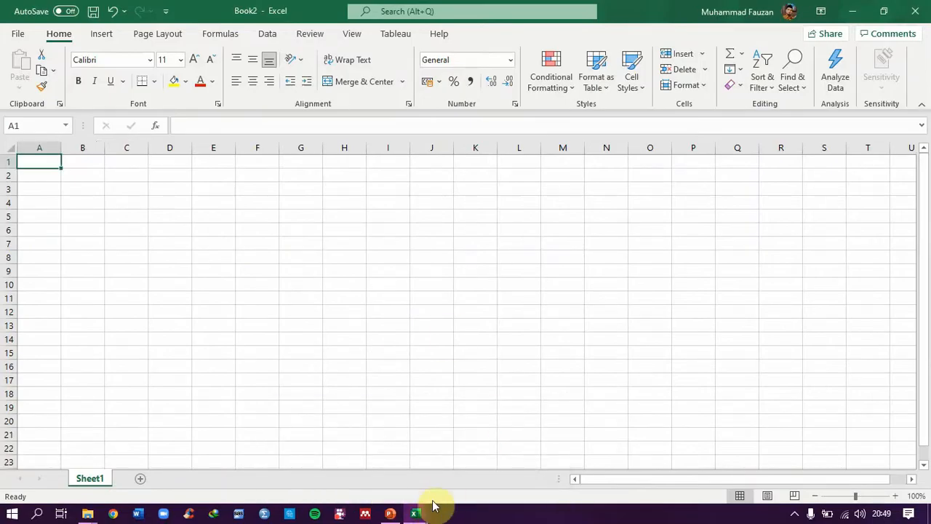
{"action": "left_click", "coordinate": [386, 414]}
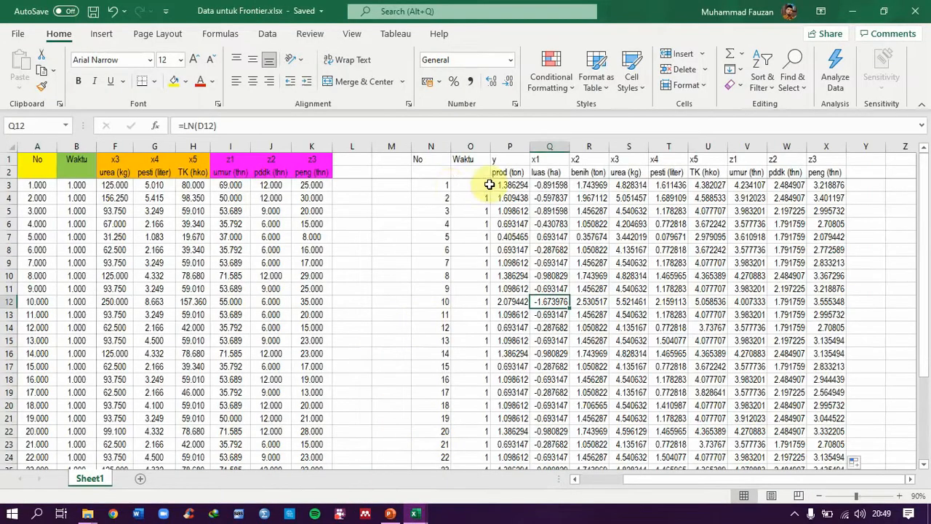
{"action": "left_click", "coordinate": [434, 185]}
{"action": "left_click_drag", "start_coordinate": [495, 200], "coordinate": [826, 399]}
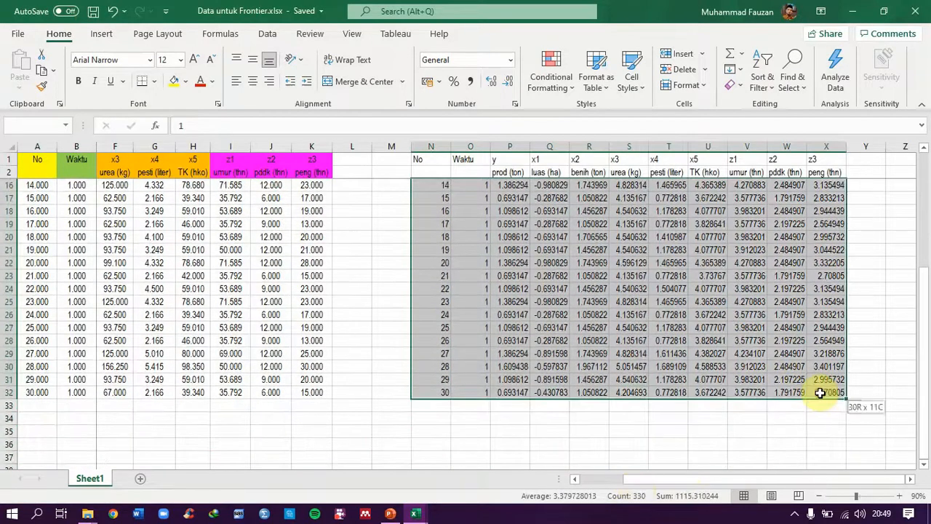
{"action": "left_click_drag", "start_coordinate": [924, 379], "coordinate": [927, 218]}
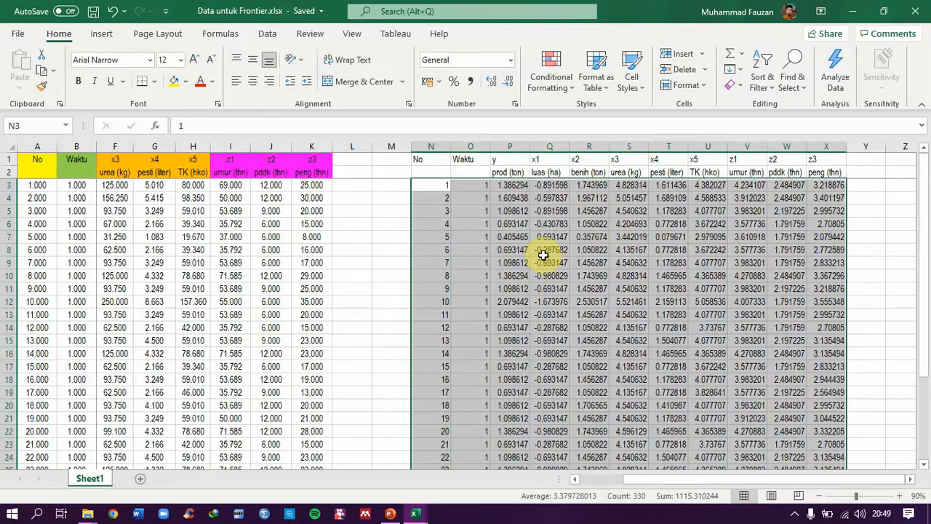
{"action": "right_click", "coordinate": [598, 251]}
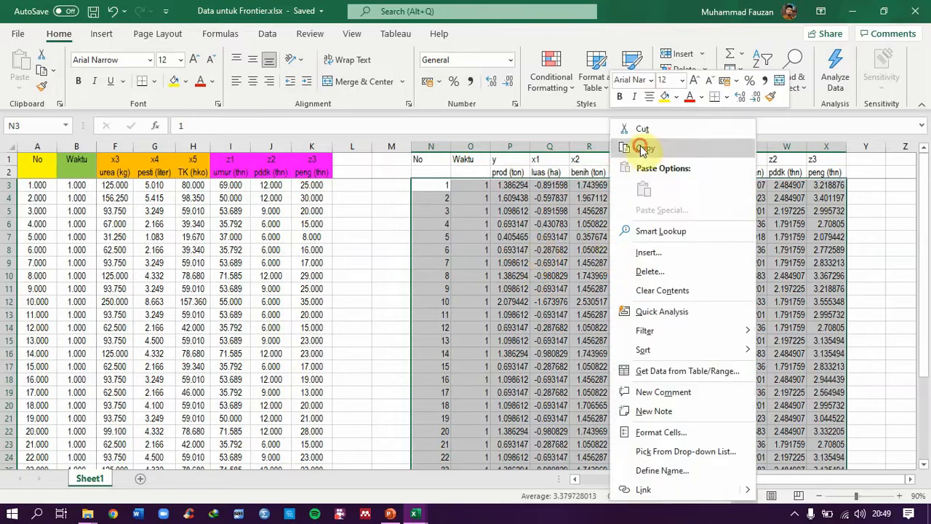
{"action": "left_click", "coordinate": [642, 149]}
Step: Paste the copied data as values only starting at cell A1 of the blank workbook Book2 and check the pasted rows
{"action": "mouse_move", "coordinate": [415, 512]}
{"action": "left_click", "coordinate": [458, 487]}
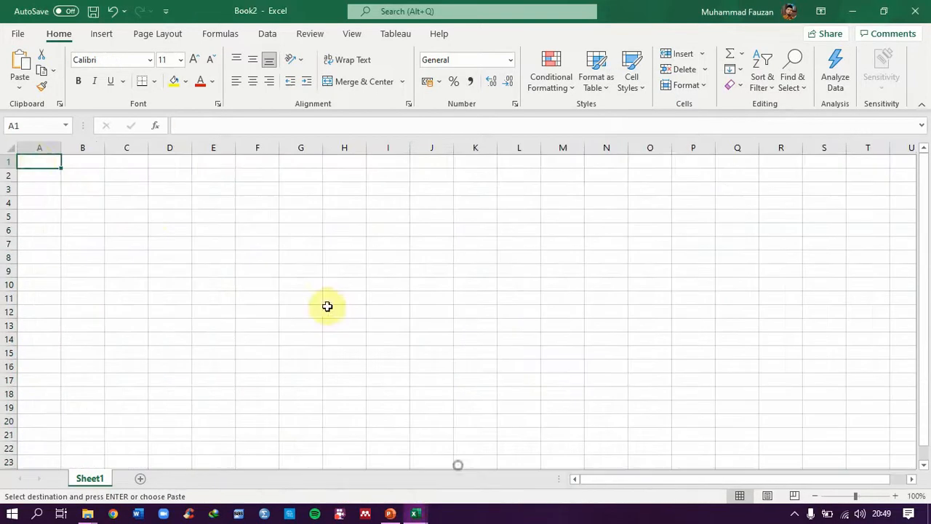
{"action": "right_click", "coordinate": [39, 162]}
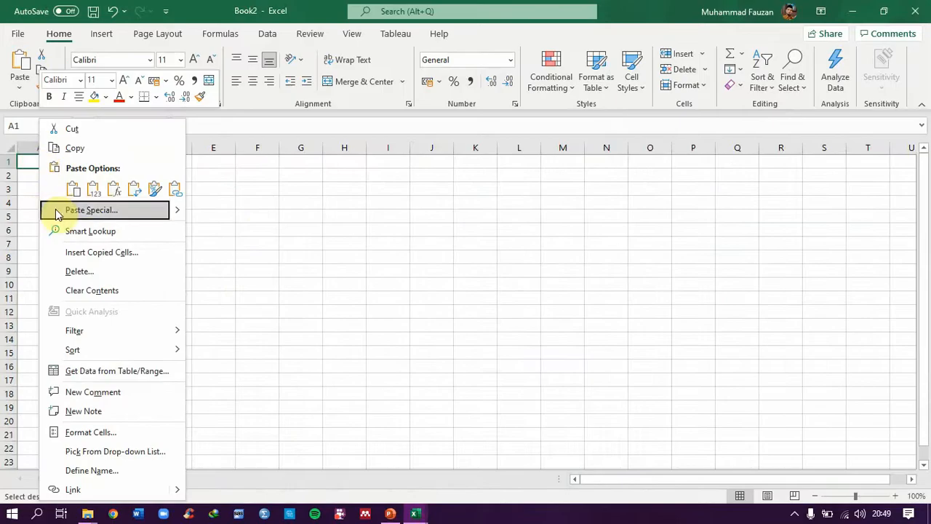
{"action": "left_click", "coordinate": [93, 196]}
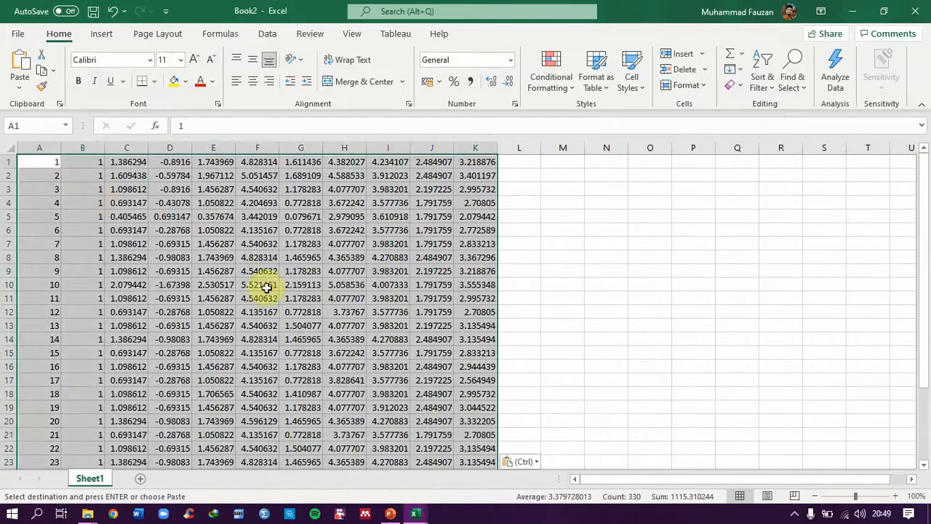
{"action": "scroll", "coordinate": [461, 334], "scroll_direction": "down", "scroll_amount": 3}
{"action": "scroll", "coordinate": [436, 336], "scroll_direction": "down", "scroll_amount": 3}
{"action": "scroll", "coordinate": [410, 339], "scroll_direction": "up", "scroll_amount": 7}
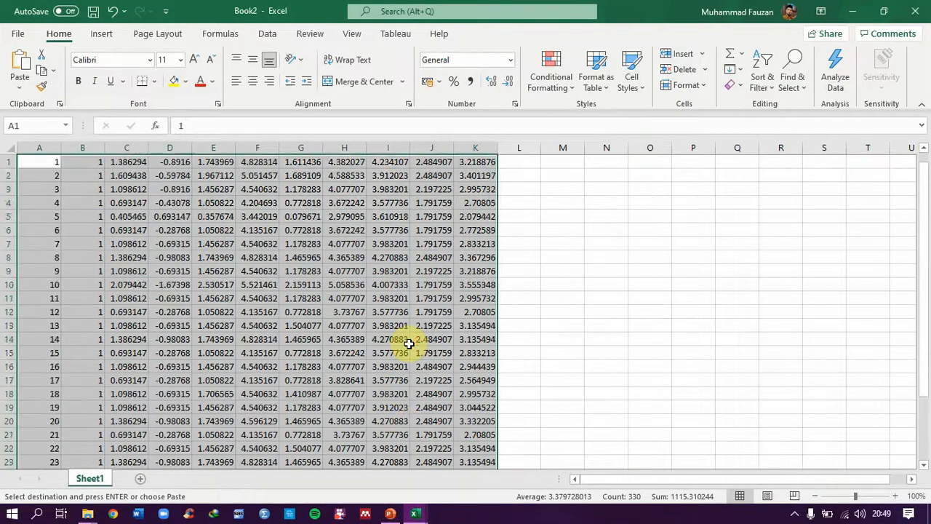
{"action": "left_click", "coordinate": [615, 300]}
{"action": "scroll", "coordinate": [225, 328], "scroll_direction": "down", "scroll_amount": 5}
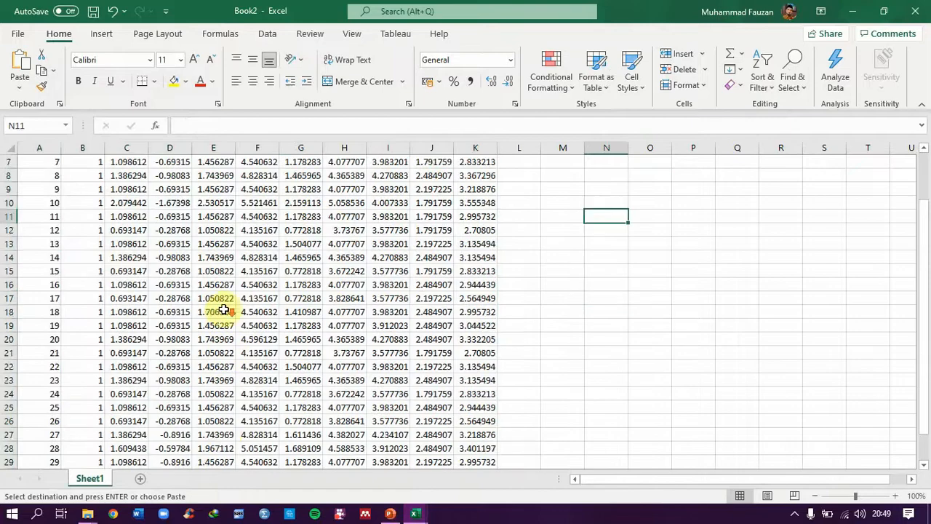
{"action": "scroll", "coordinate": [224, 311], "scroll_direction": "up", "scroll_amount": 5}
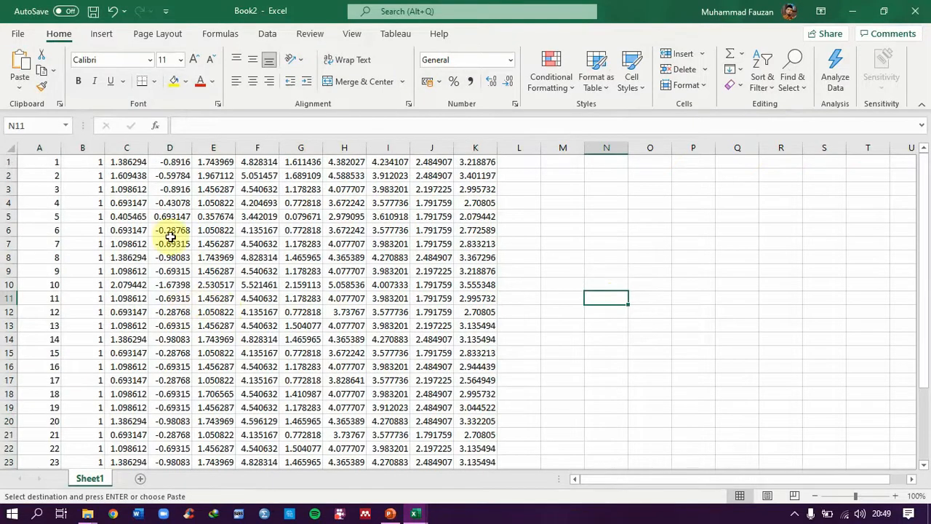
Step: Format the pasted data in A1:K30 as Number with six decimal places and review all rows
{"action": "left_click_drag", "start_coordinate": [44, 164], "coordinate": [307, 451]}
{"action": "left_click_drag", "start_coordinate": [366, 413], "coordinate": [473, 447]}
{"action": "scroll", "coordinate": [194, 327], "scroll_direction": "up", "scroll_amount": 3}
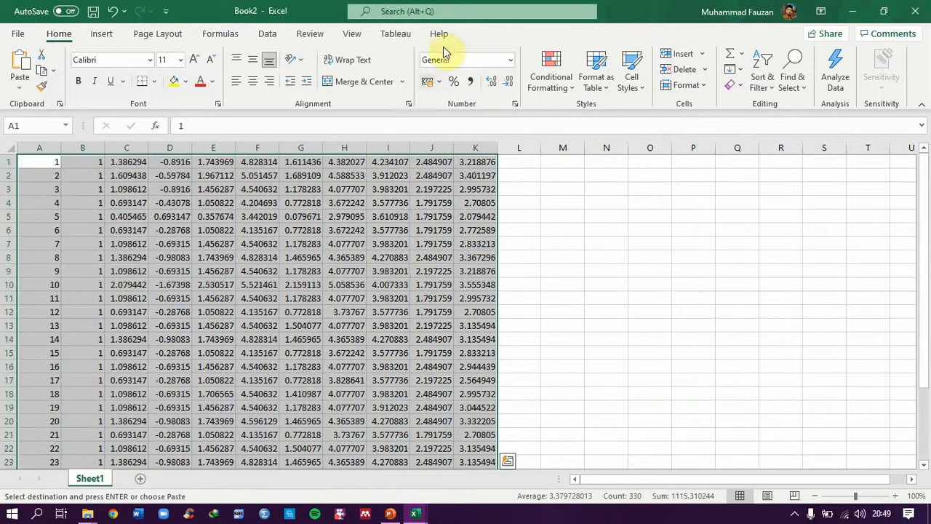
{"action": "left_click", "coordinate": [509, 64]}
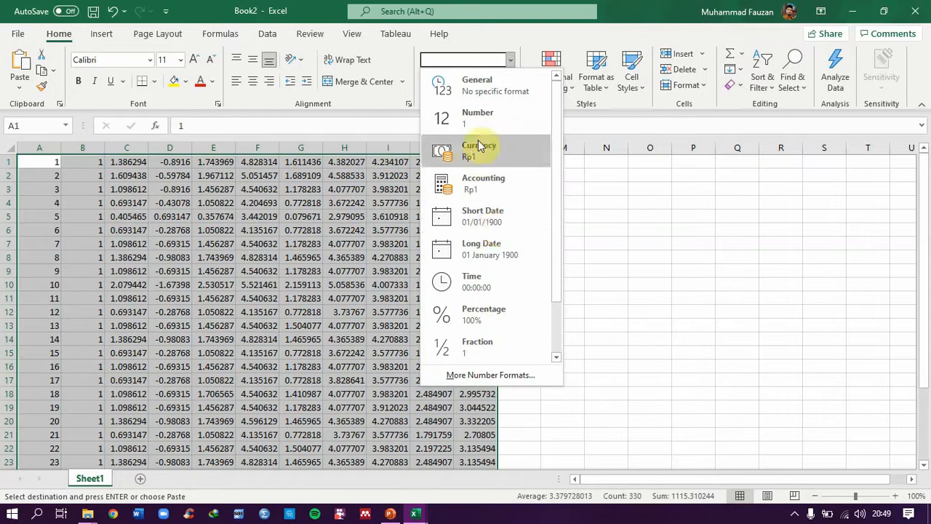
{"action": "left_click", "coordinate": [481, 119]}
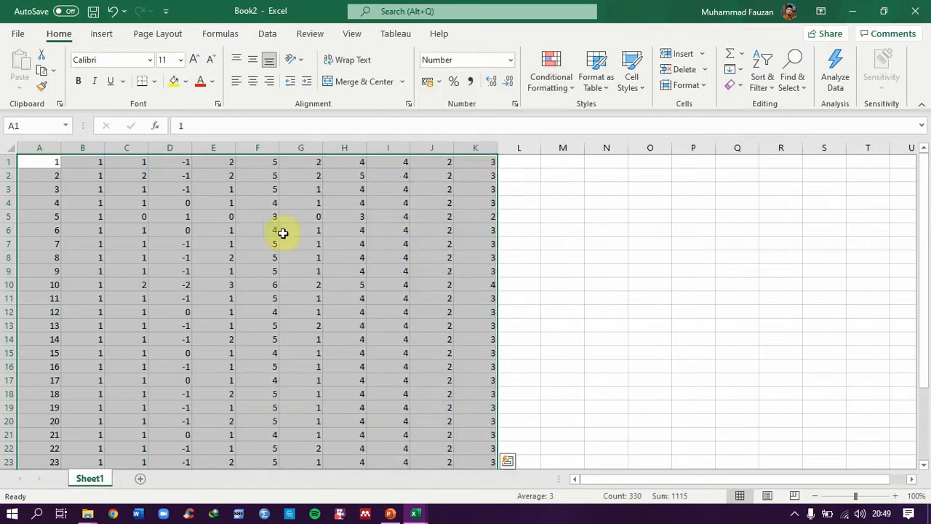
{"action": "left_click", "coordinate": [491, 82]}
{"action": "left_click", "coordinate": [492, 82]}
{"action": "left_click", "coordinate": [492, 83]}
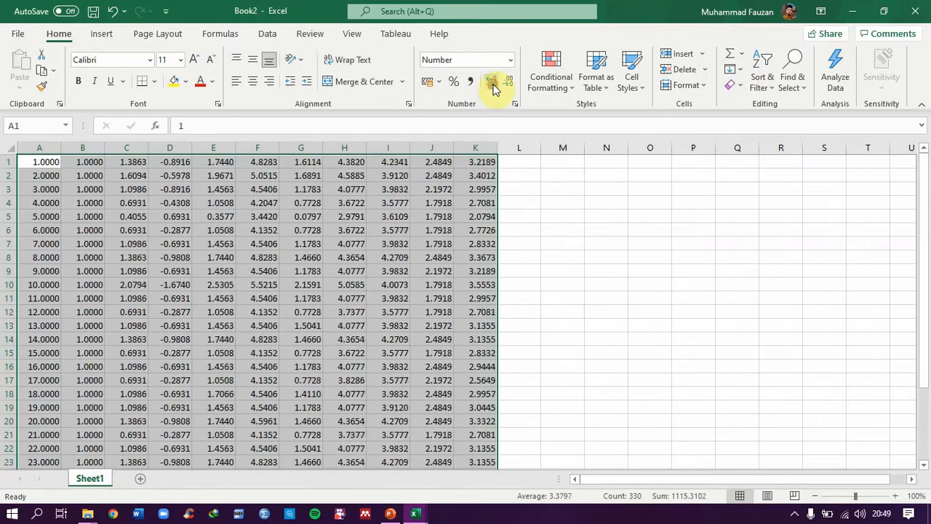
{"action": "left_click", "coordinate": [492, 84]}
{"action": "left_click", "coordinate": [492, 84]}
{"action": "left_click", "coordinate": [522, 256]}
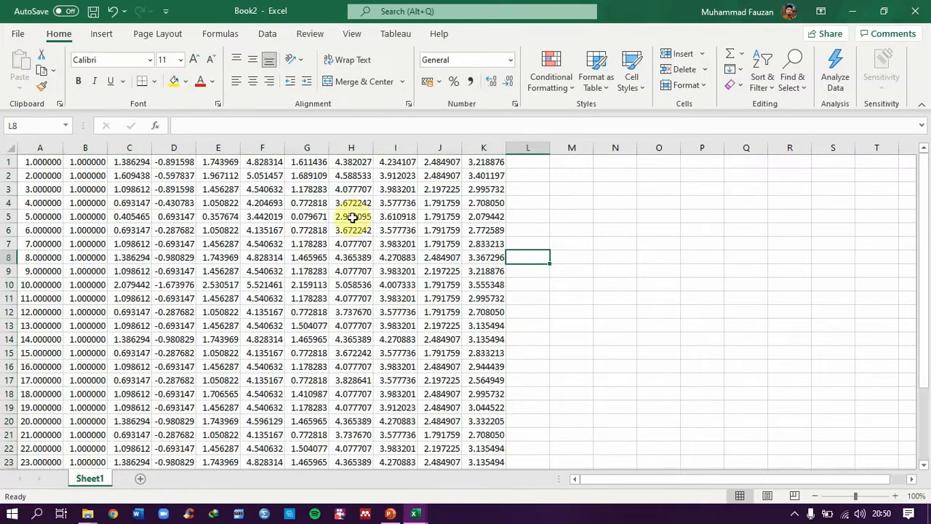
{"action": "scroll", "coordinate": [190, 309], "scroll_direction": "down", "scroll_amount": 3}
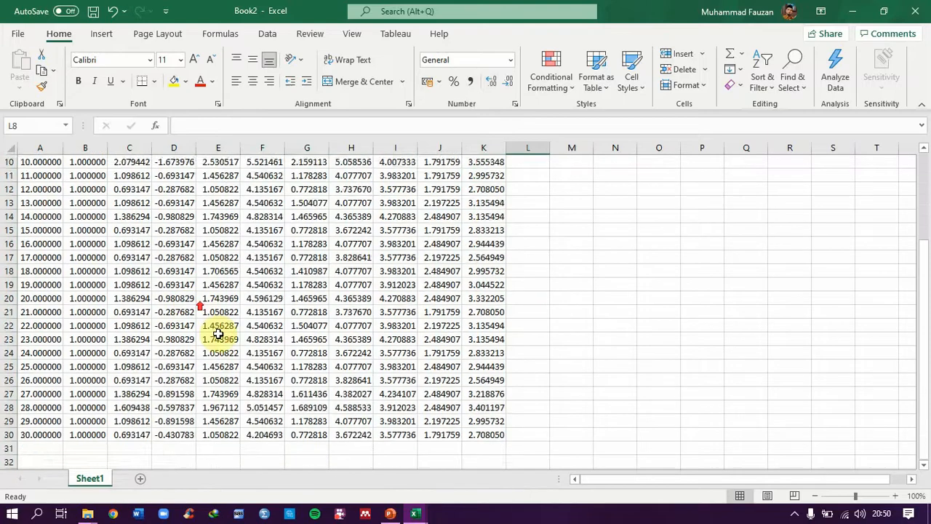
{"action": "scroll", "coordinate": [218, 332], "scroll_direction": "up", "scroll_amount": 3}
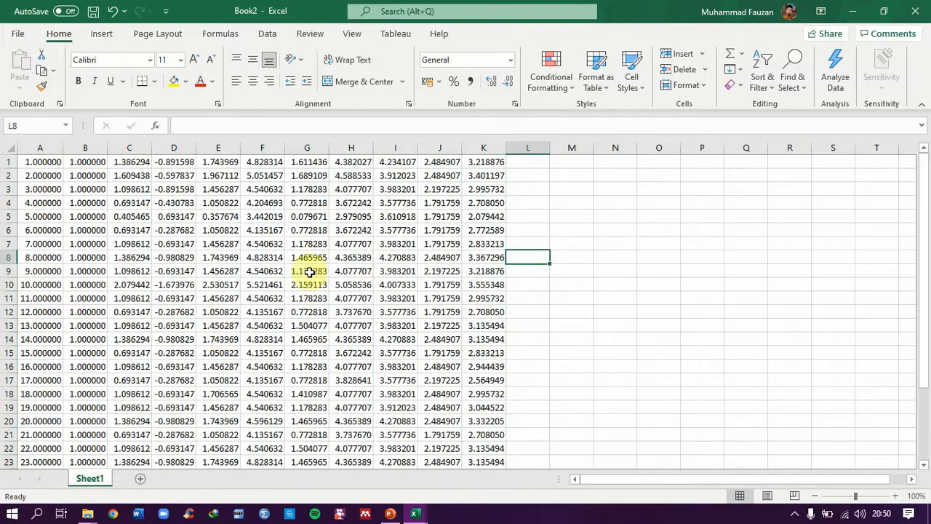
{"action": "scroll", "coordinate": [435, 320], "scroll_direction": "down", "scroll_amount": 2}
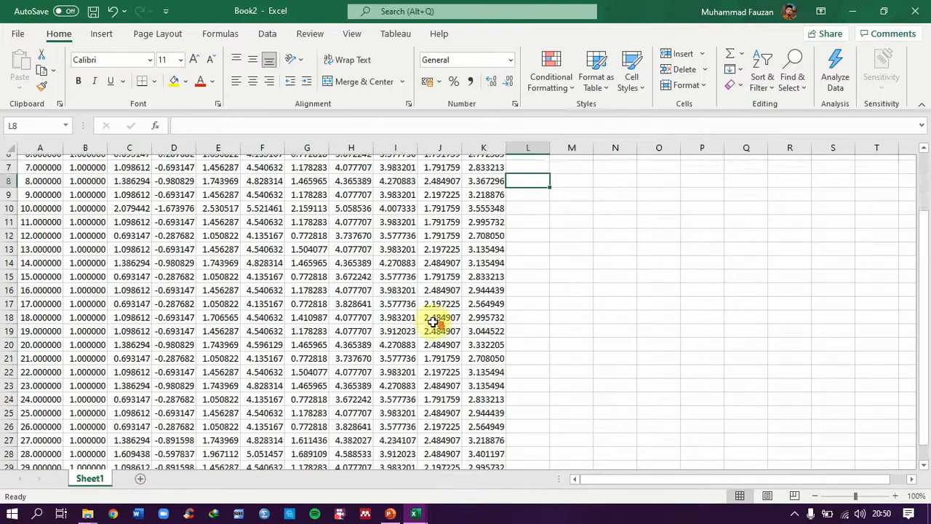
{"action": "scroll", "coordinate": [433, 322], "scroll_direction": "up", "scroll_amount": 2}
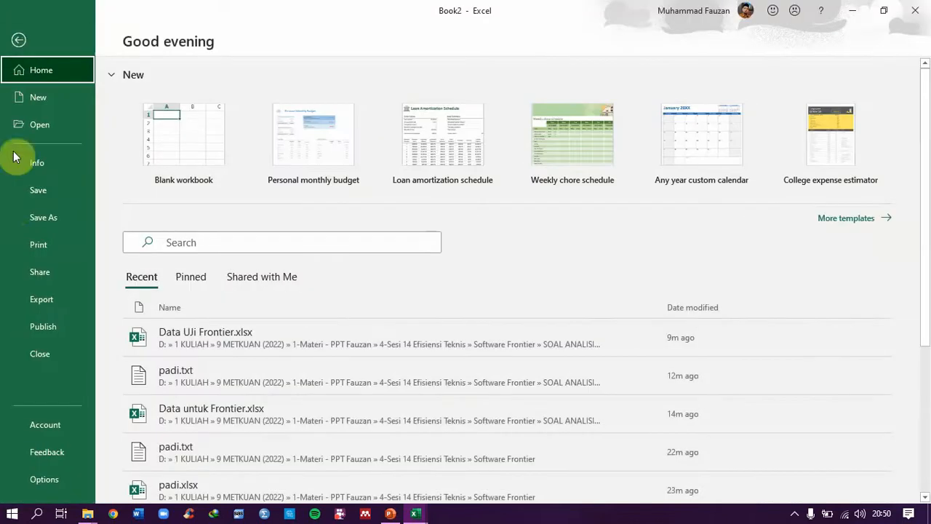
Step: Begin saving Book2 under a new name and choose the Software Frontier folder inside 4-Sesi 14 Efisiensi Teknis as the location
{"action": "left_click", "coordinate": [38, 217]}
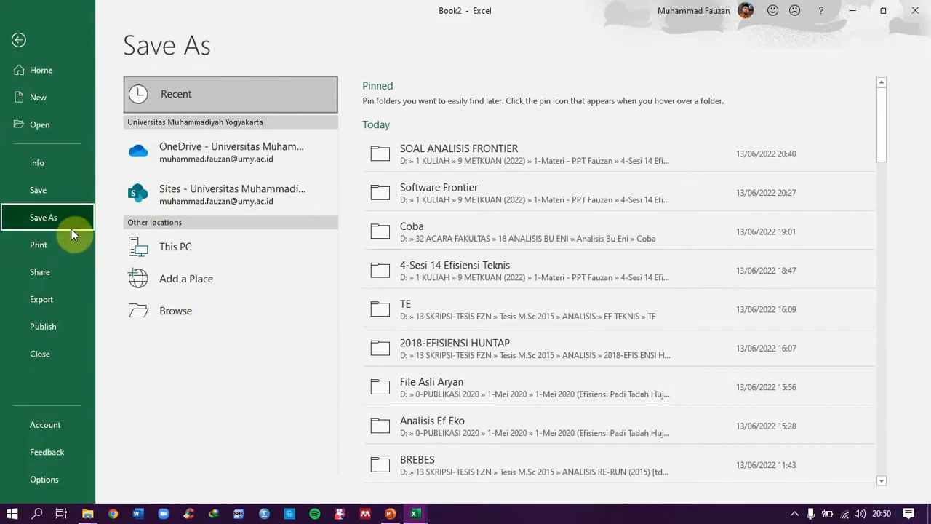
{"action": "left_click", "coordinate": [179, 317]}
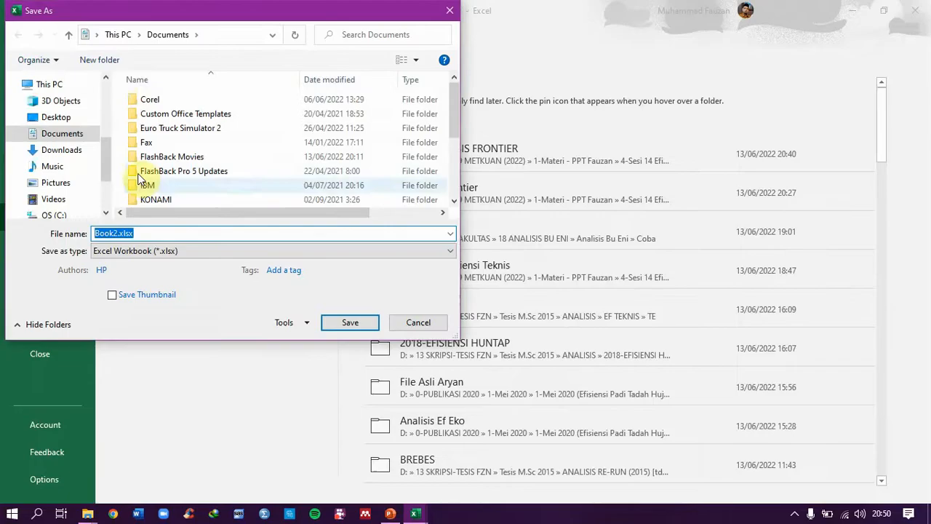
{"action": "scroll", "coordinate": [102, 94], "scroll_direction": "up", "scroll_amount": 5}
{"action": "left_click", "coordinate": [93, 90]}
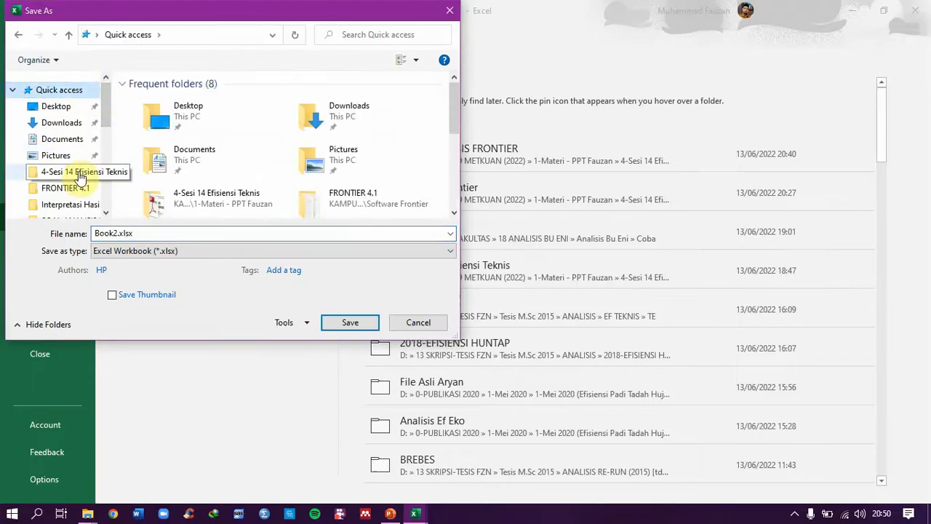
{"action": "left_click", "coordinate": [80, 177]}
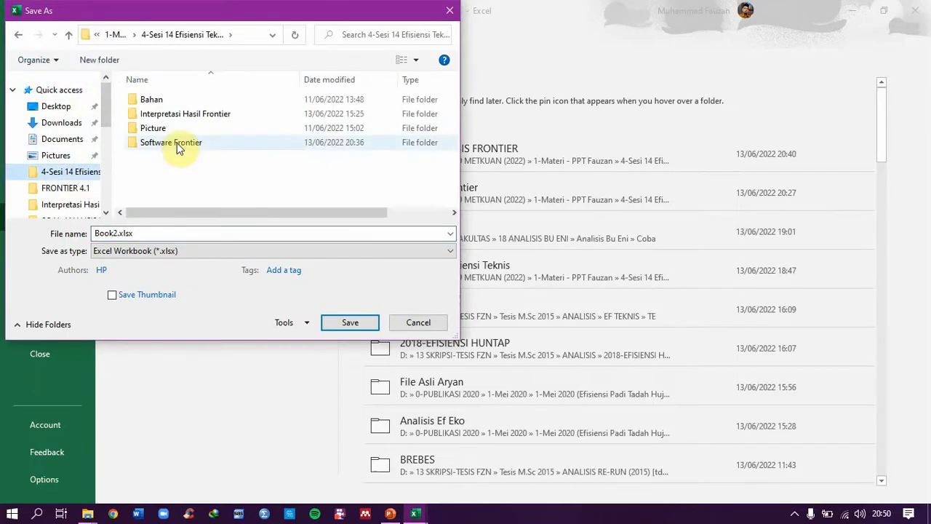
{"action": "double_click", "coordinate": [175, 142]}
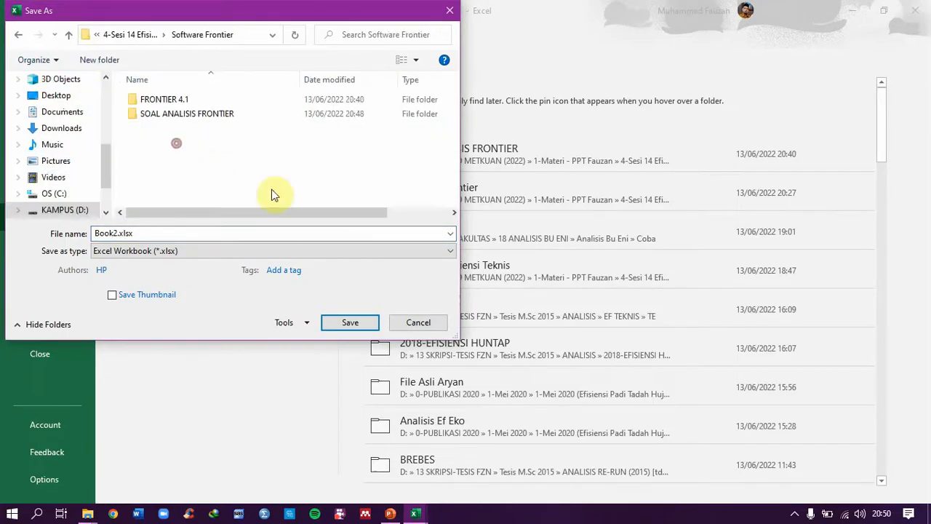
Step: Name the file padi, set its type to Text (Tab delimited) (*.txt), and save it
{"action": "double_click", "coordinate": [103, 233]}
{"action": "double_click", "coordinate": [109, 233]}
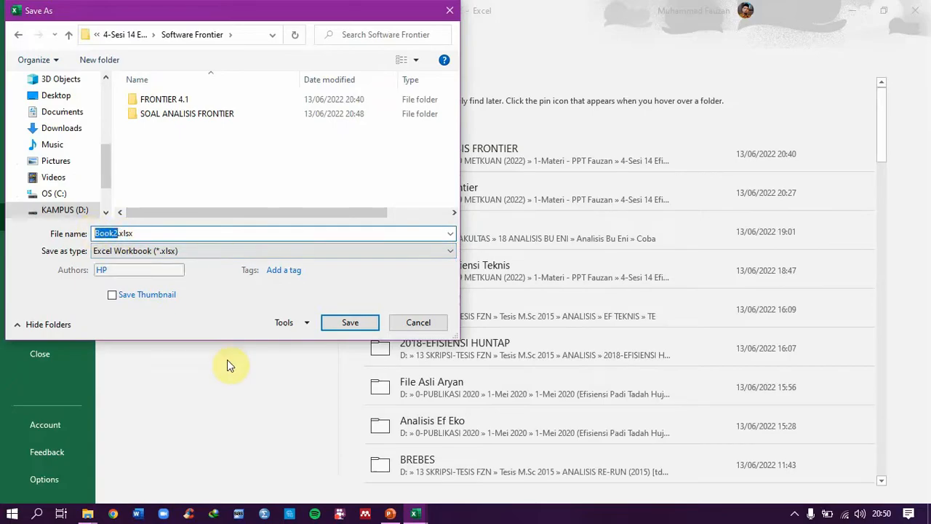
{"action": "type", "text": "padi"}
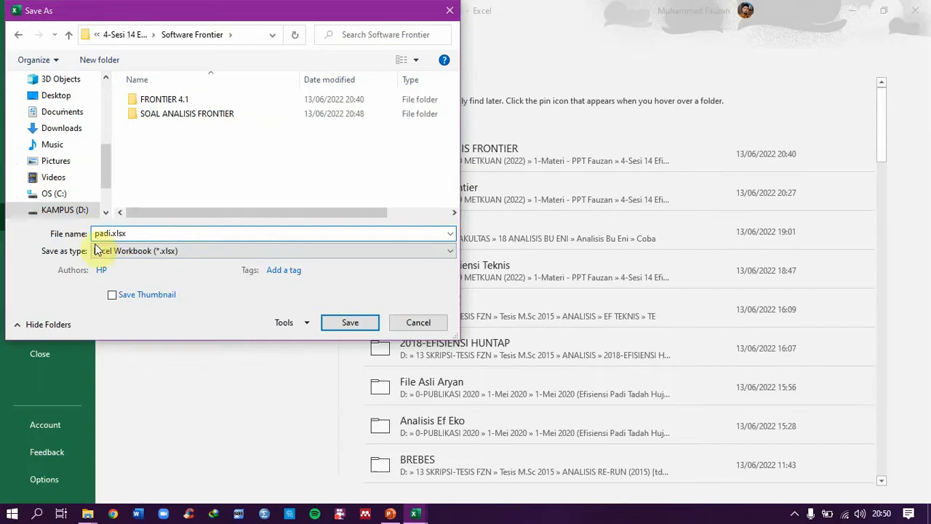
{"action": "left_click", "coordinate": [128, 254]}
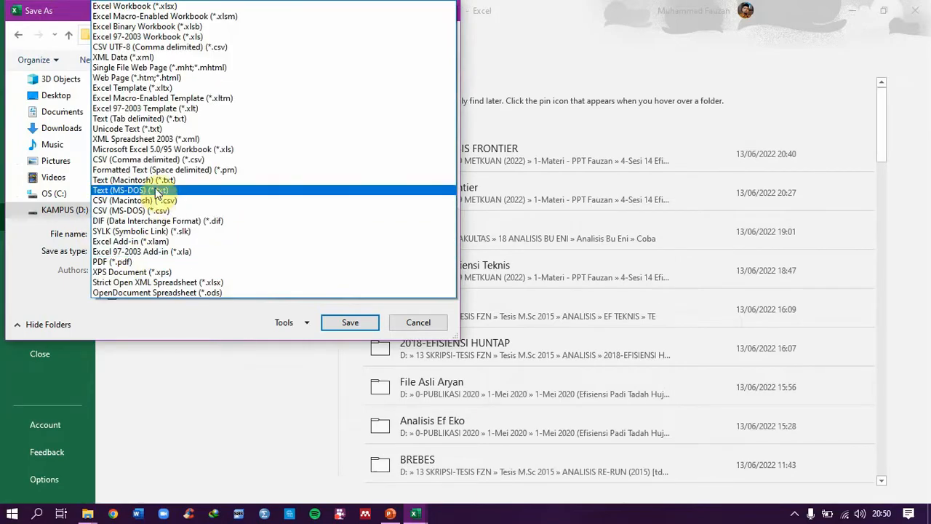
{"action": "left_click", "coordinate": [175, 120]}
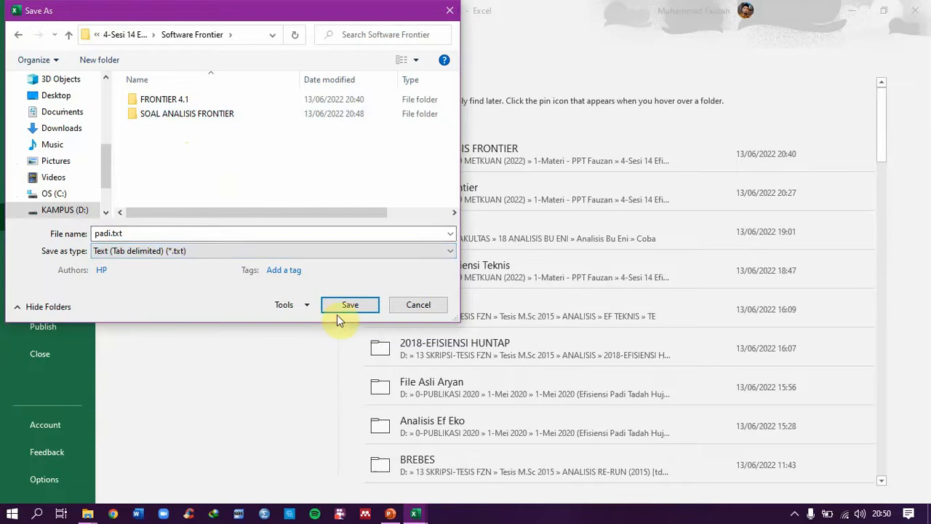
{"action": "left_click", "coordinate": [363, 305]}
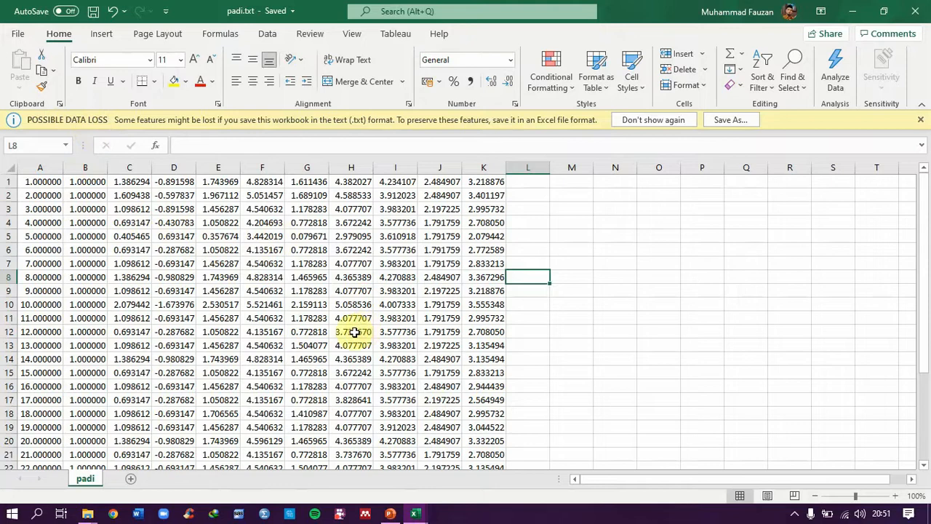
{"action": "scroll", "coordinate": [319, 333], "scroll_direction": "down", "scroll_amount": 2}
{"action": "scroll", "coordinate": [322, 336], "scroll_direction": "up", "scroll_amount": 2}
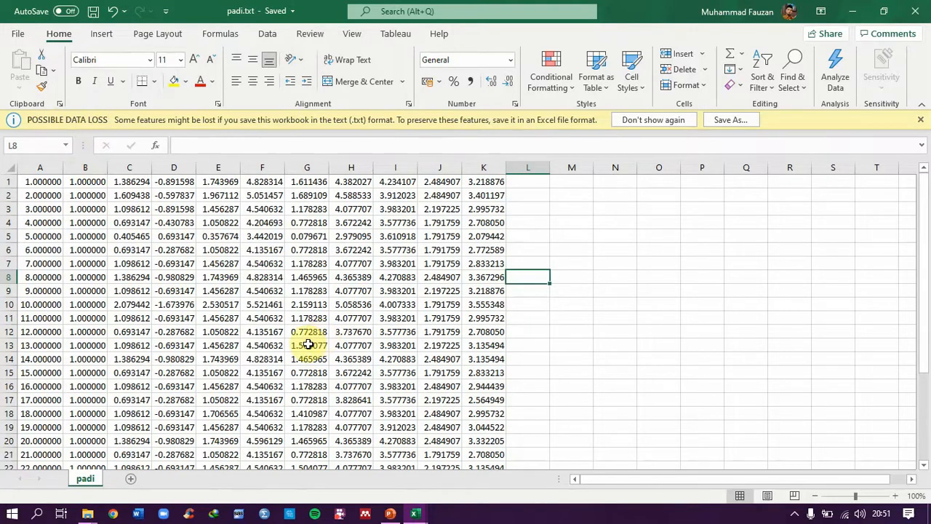
{"action": "scroll", "coordinate": [262, 320], "scroll_direction": "down", "scroll_amount": 6}
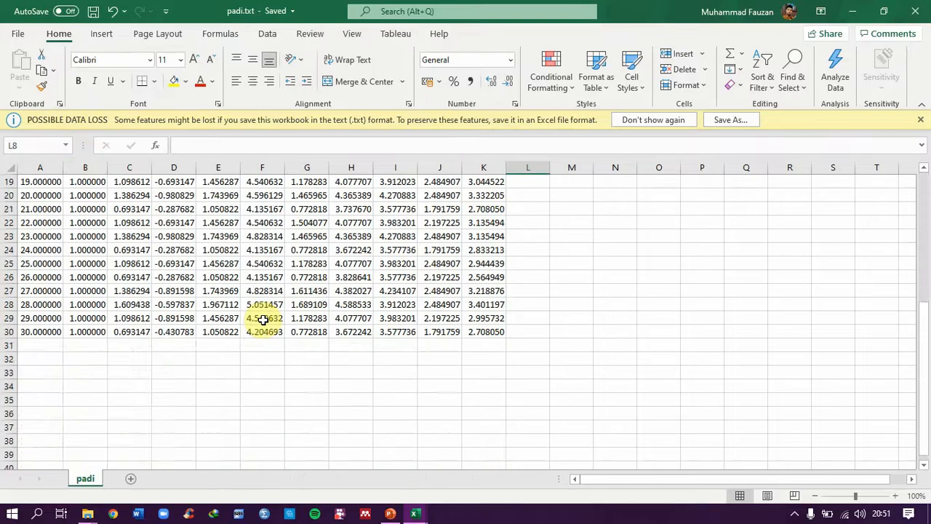
Step: Look over the saved padi.txt data, then close both open workbooks and return to the Software Frontier folder
{"action": "scroll", "coordinate": [262, 320], "scroll_direction": "up", "scroll_amount": 6}
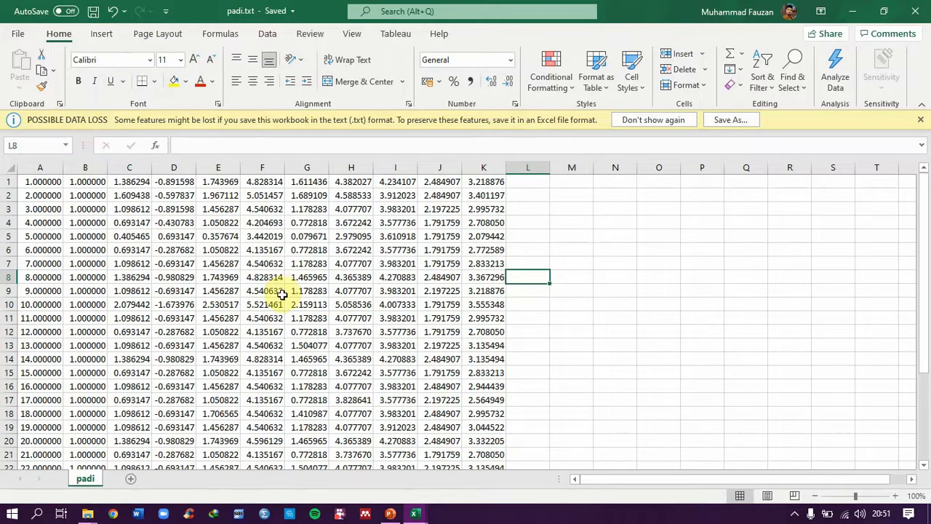
{"action": "left_click", "coordinate": [484, 291]}
{"action": "left_click", "coordinate": [338, 291]}
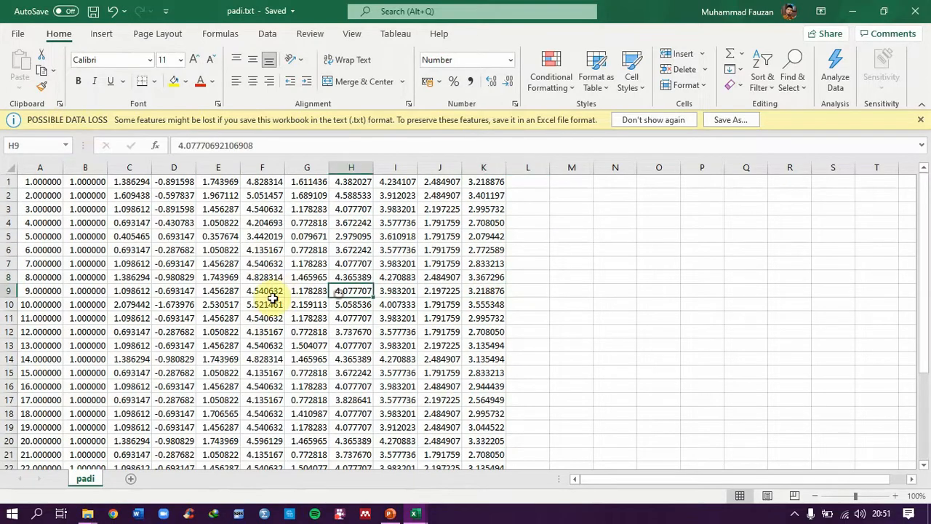
{"action": "scroll", "coordinate": [272, 297], "scroll_direction": "down", "scroll_amount": 3}
{"action": "scroll", "coordinate": [270, 296], "scroll_direction": "up", "scroll_amount": 3}
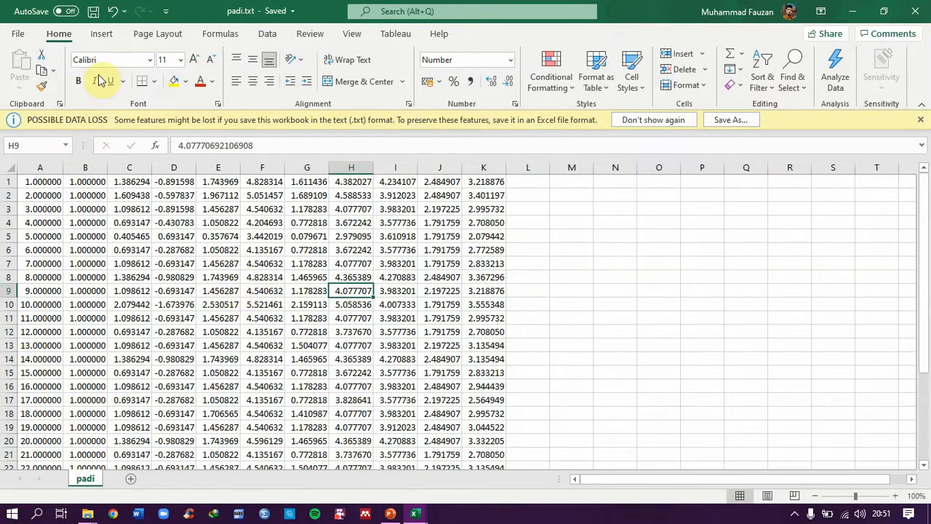
{"action": "left_click", "coordinate": [914, 12]}
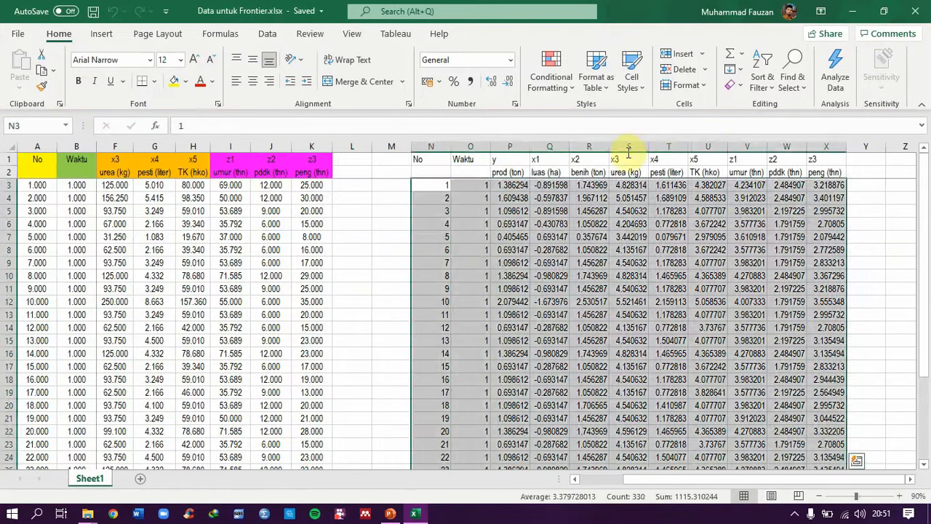
{"action": "left_click", "coordinate": [562, 291]}
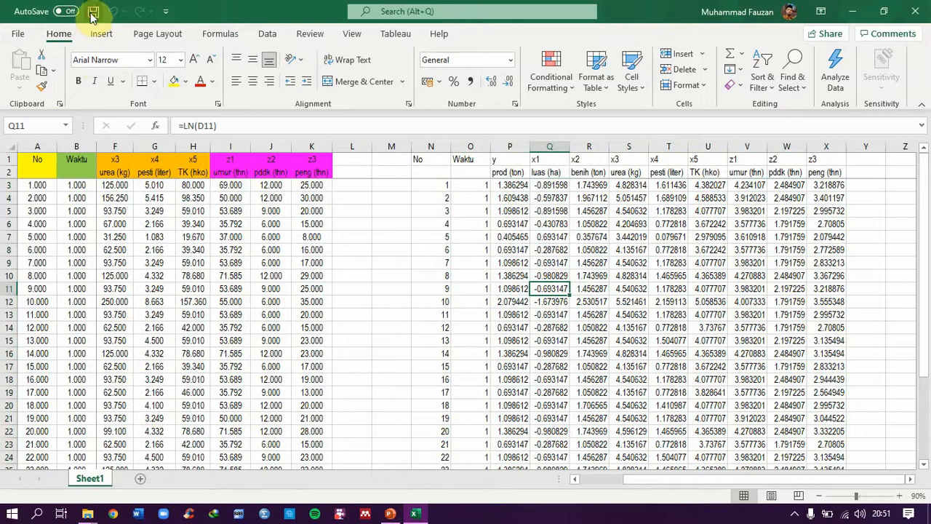
{"action": "left_click", "coordinate": [914, 10]}
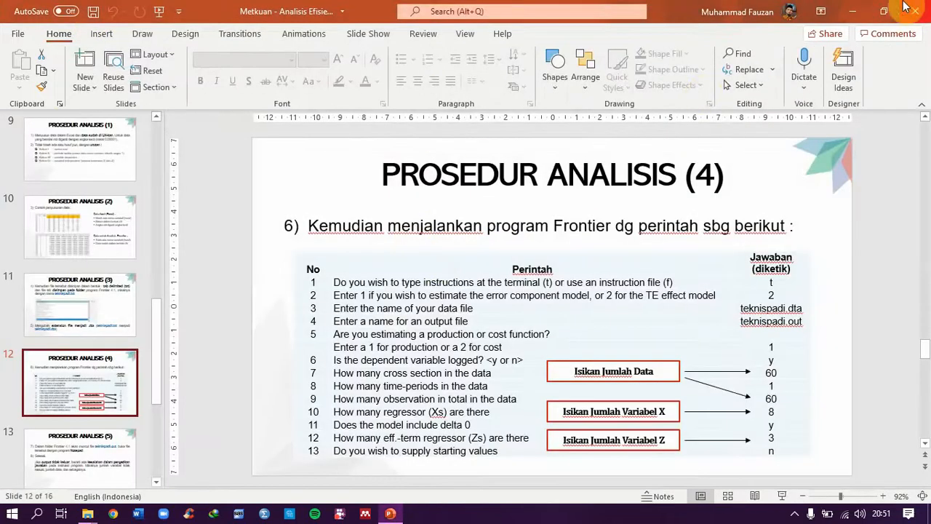
{"action": "left_click", "coordinate": [854, 13]}
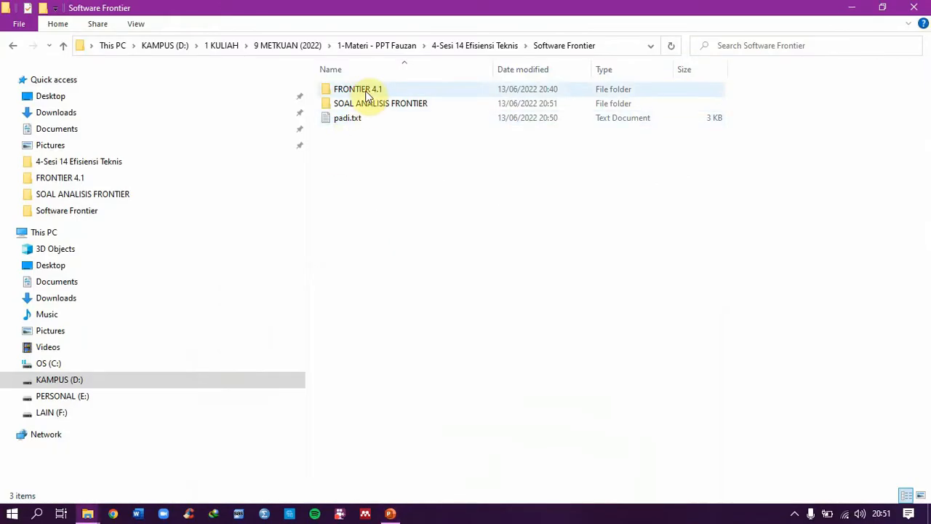
Step: Rename padi.txt in the Software Frontier folder as padi.dta and accept the extension change
{"action": "left_click", "coordinate": [349, 119]}
{"action": "right_click", "coordinate": [352, 119]}
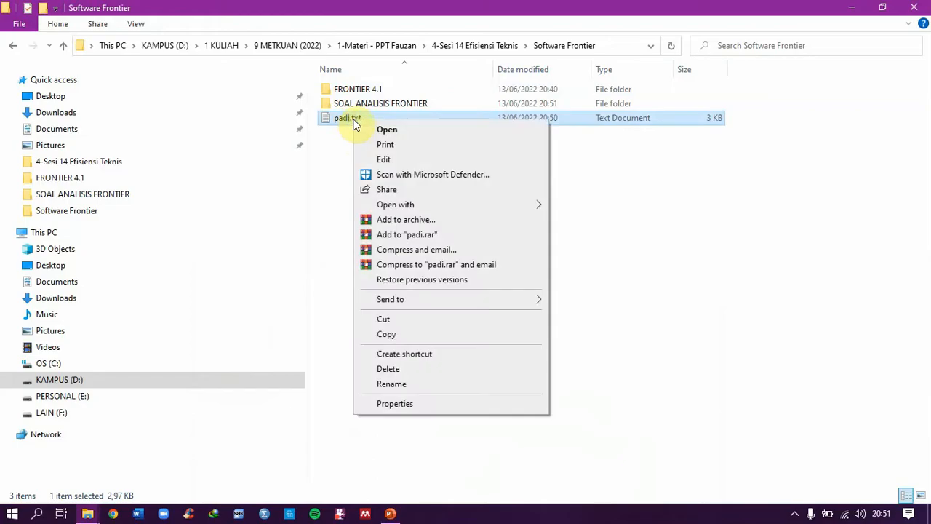
{"action": "left_click", "coordinate": [393, 384]}
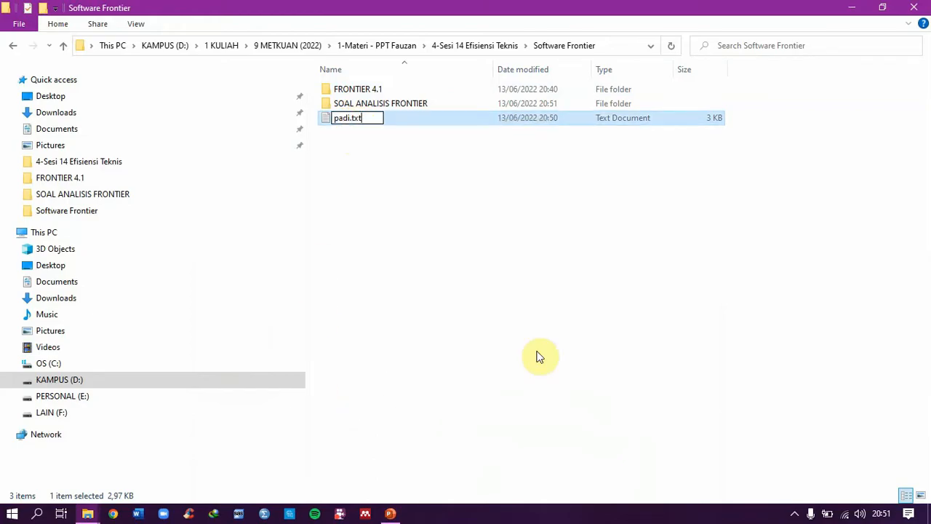
{"action": "key", "text": "BackSpace"}
{"action": "key", "text": "BackSpace"}
{"action": "key", "text": "BackSpace"}
{"action": "key", "text": "Return"}
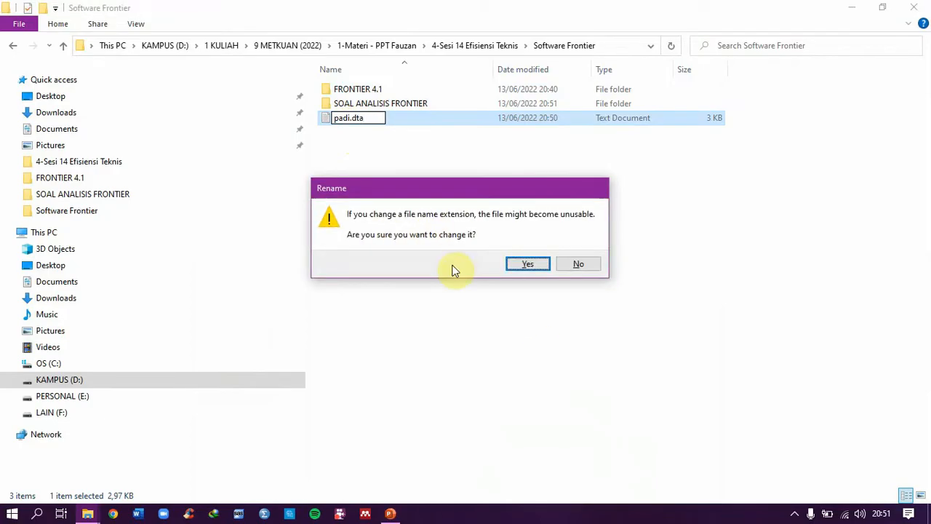
{"action": "left_click", "coordinate": [520, 265]}
{"action": "left_click", "coordinate": [442, 187]}
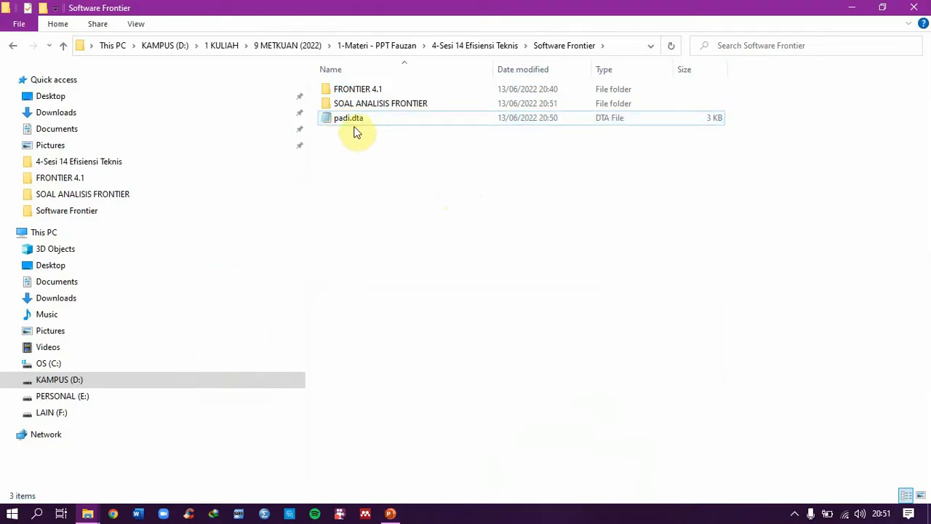
Step: Open padi.dta in Notepad, examine all its rows and columns at full window size, and close it
{"action": "double_click", "coordinate": [355, 119]}
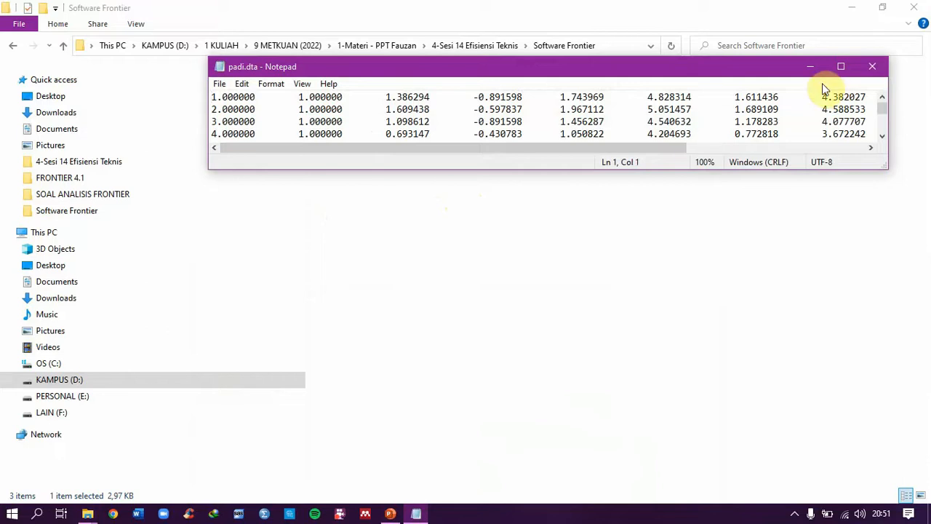
{"action": "left_click", "coordinate": [841, 66]}
{"action": "mouse_move", "coordinate": [438, 481]}
{"action": "left_mouse_down"}
{"action": "mouse_move", "coordinate": [519, 491]}
{"action": "mouse_move", "coordinate": [380, 491]}
{"action": "left_mouse_up"}
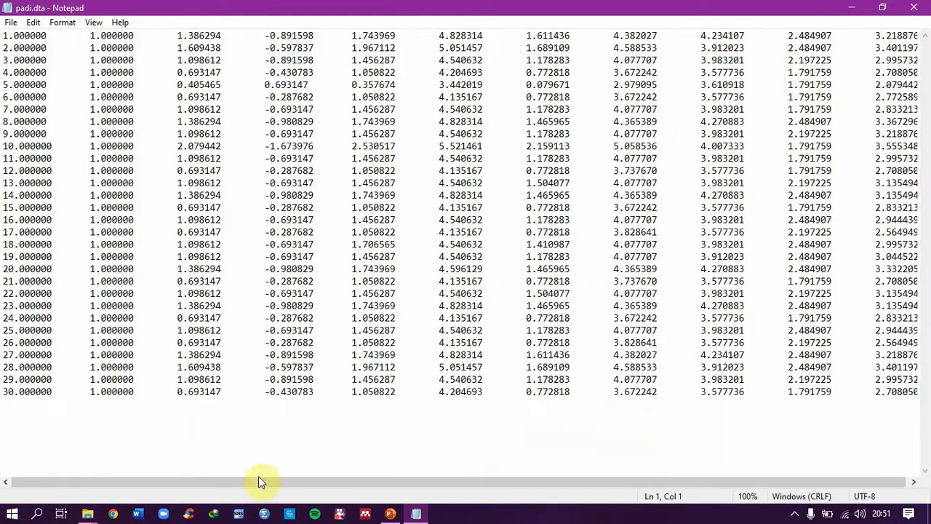
{"action": "left_click_drag", "start_coordinate": [260, 482], "coordinate": [280, 488]}
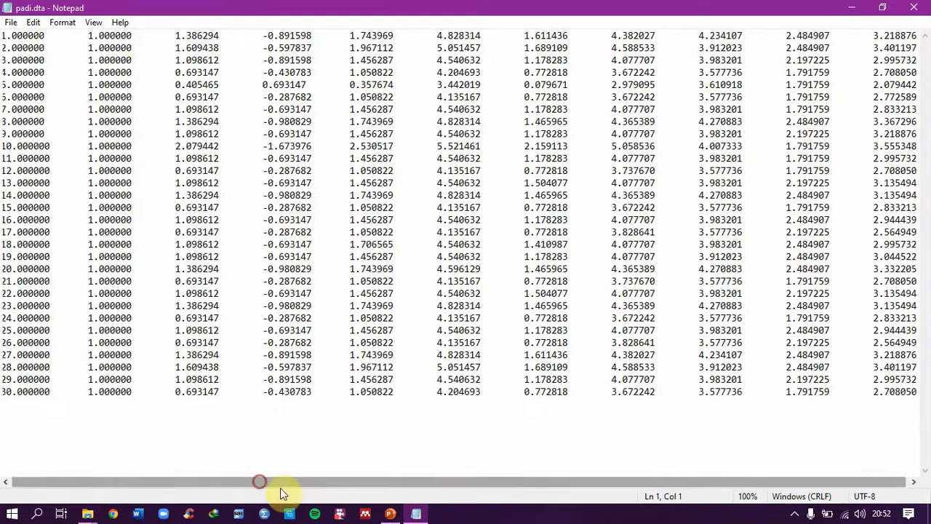
{"action": "left_click", "coordinate": [915, 8]}
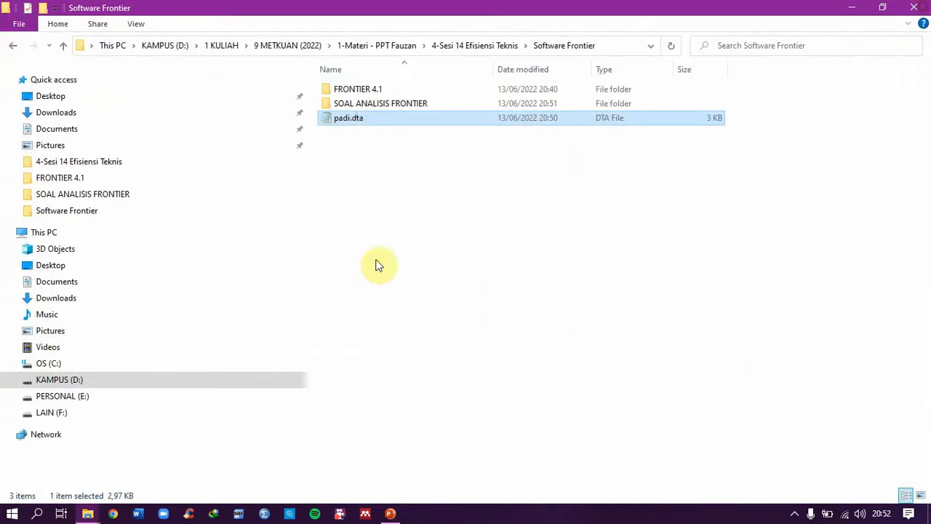
Step: Copy padi.dta from the Software Frontier folder into the FRONTIER 4.1 subfolder
{"action": "right_click", "coordinate": [353, 123]}
{"action": "left_click", "coordinate": [385, 320]}
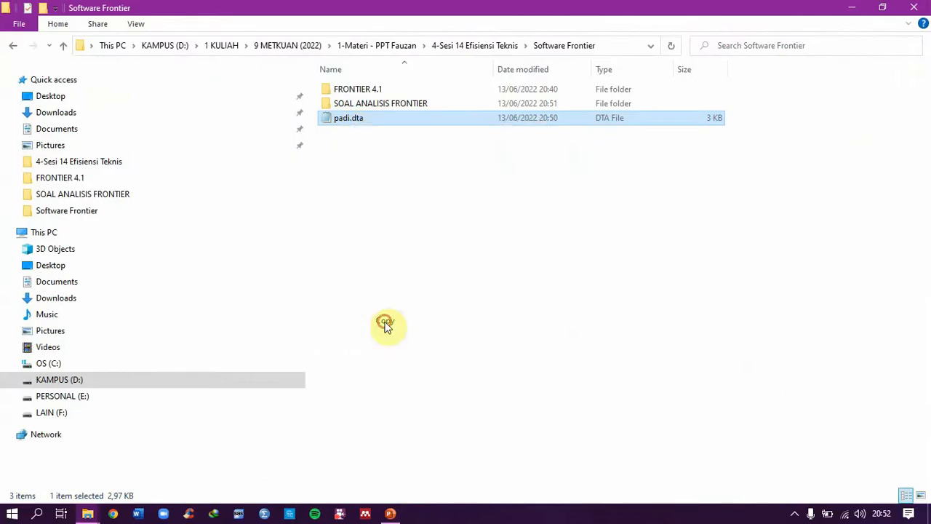
{"action": "double_click", "coordinate": [367, 90]}
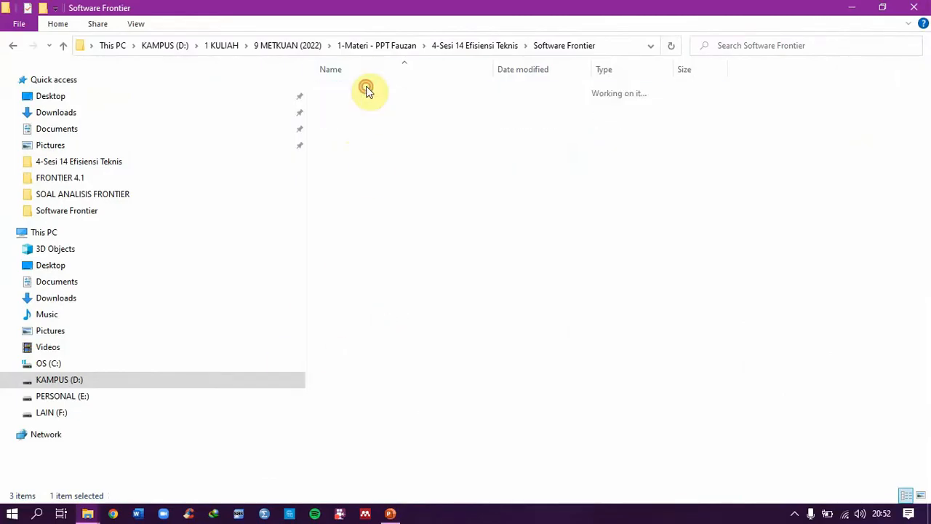
{"action": "right_click", "coordinate": [363, 389]}
{"action": "left_click", "coordinate": [385, 279]}
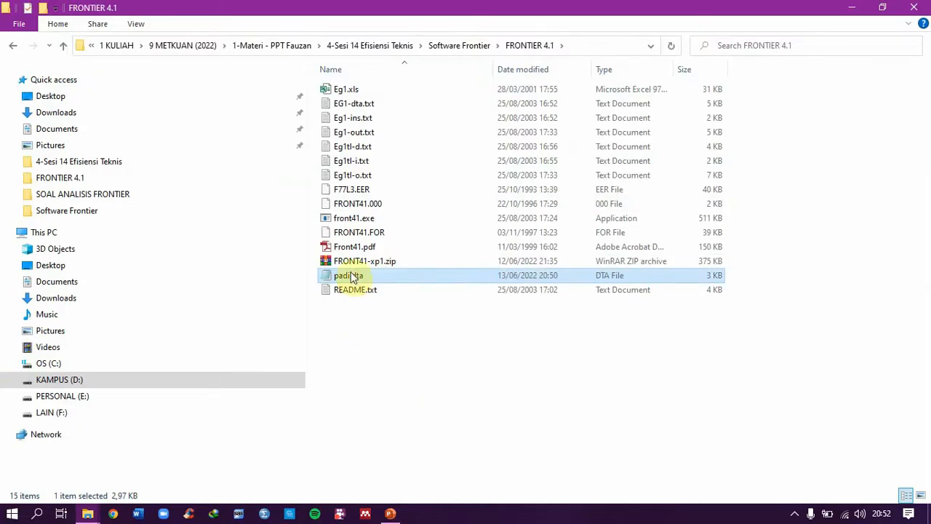
{"action": "left_click", "coordinate": [379, 361]}
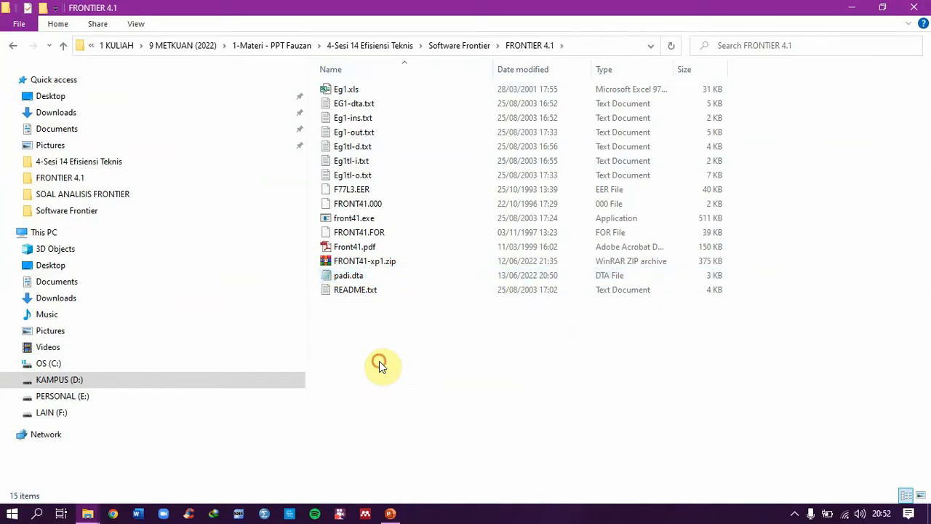
Step: Run front41.exe and consult the PROSEDUR ANALISIS (4) slide in PowerPoint for the expected answers before returning to the terminal
{"action": "double_click", "coordinate": [359, 217]}
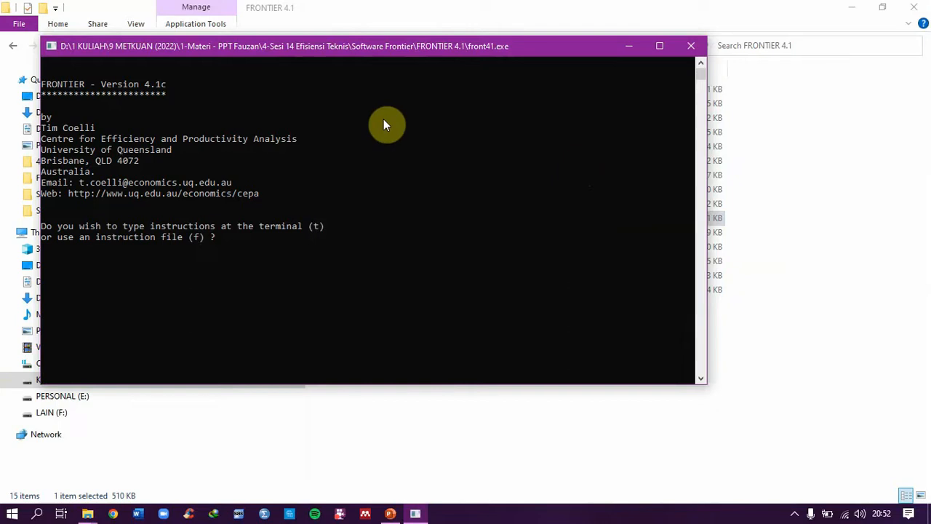
{"action": "left_click_drag", "start_coordinate": [412, 47], "coordinate": [521, 45]}
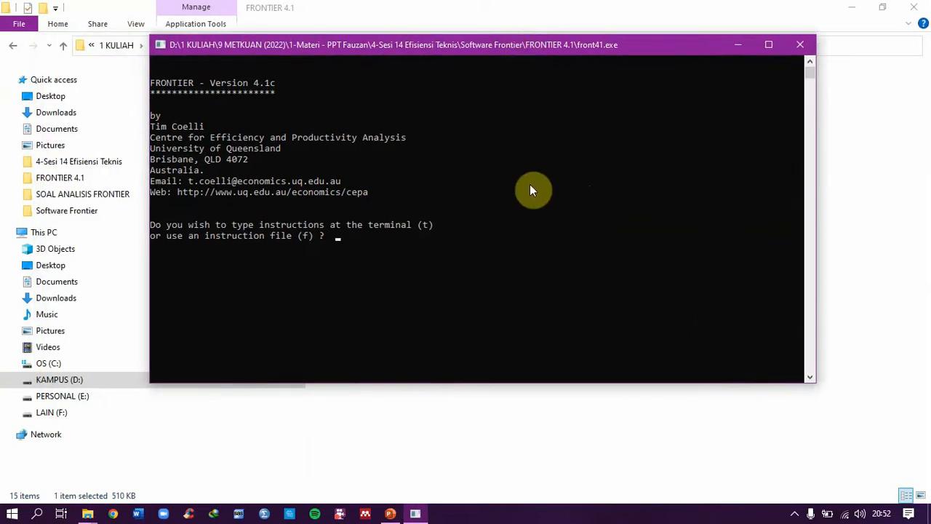
{"action": "left_click", "coordinate": [390, 513]}
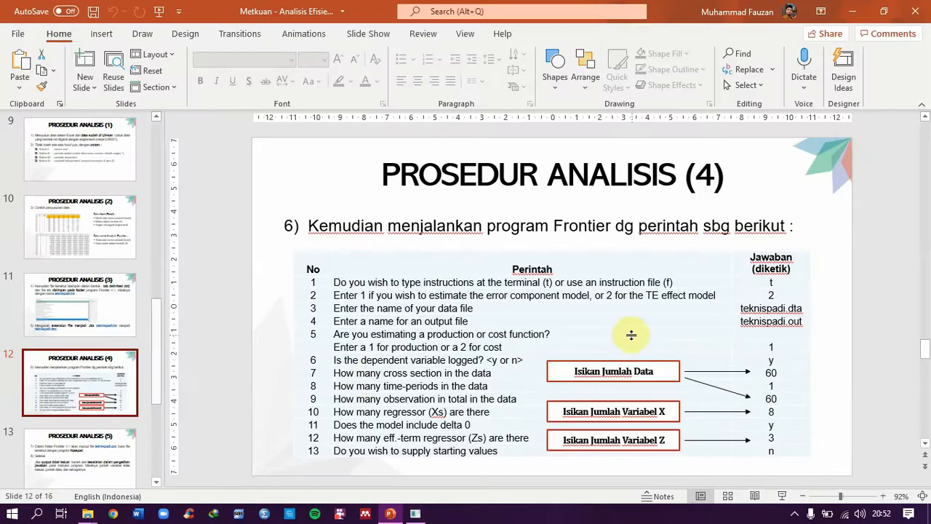
{"action": "left_click", "coordinate": [782, 496]}
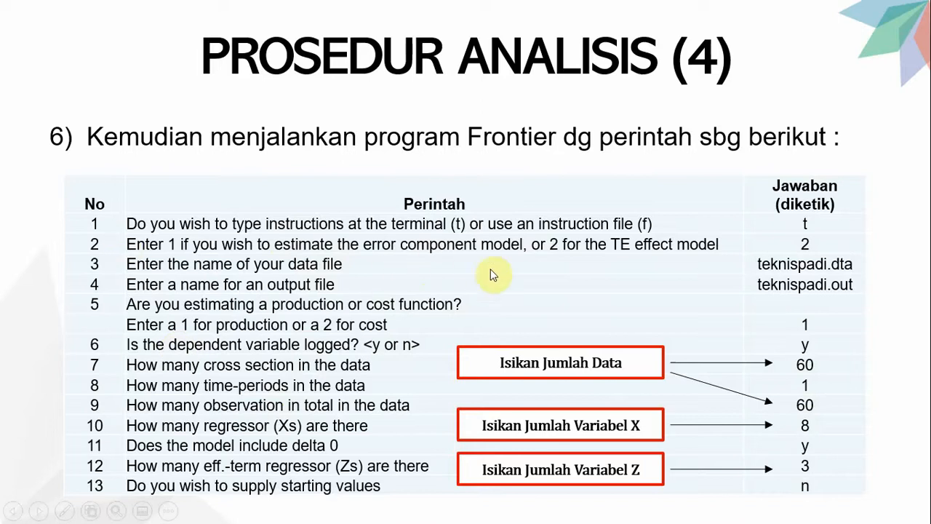
{"action": "key", "text": "Escape"}
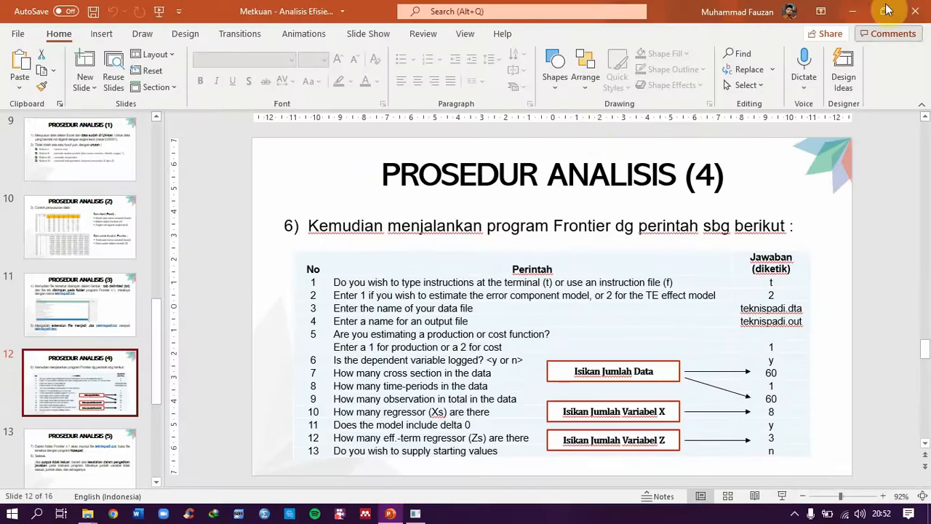
{"action": "left_click", "coordinate": [852, 11]}
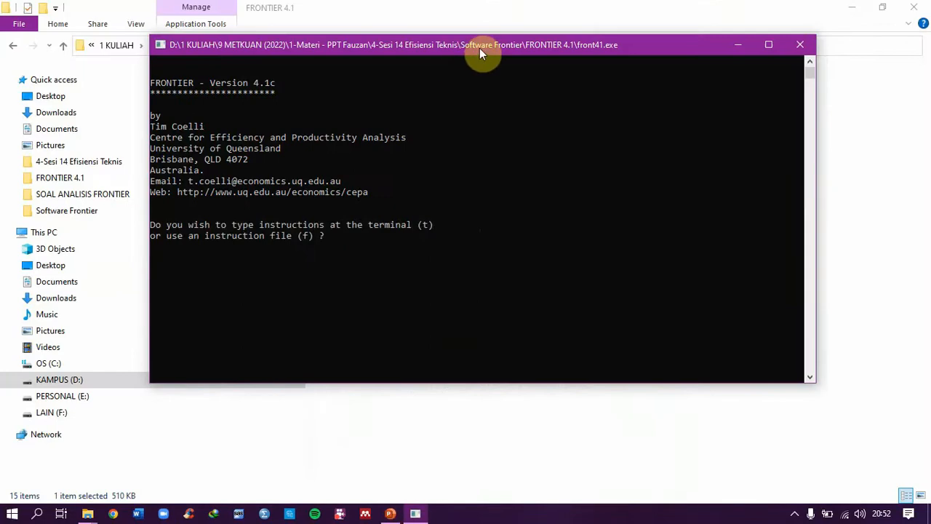
{"action": "mouse_move", "coordinate": [480, 48]}
{"action": "left_mouse_down"}
{"action": "mouse_move", "coordinate": [478, 38]}
{"action": "mouse_move", "coordinate": [480, 61]}
{"action": "left_mouse_up"}
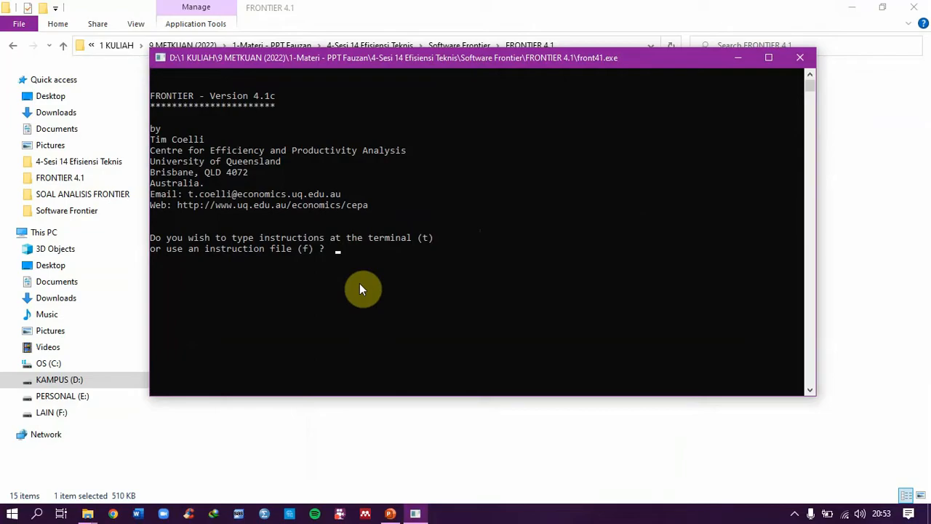
Step: Choose terminal instructions (t) and the TE effects model (2), with padi.dta as the data file and padi.out as the output file
{"action": "type", "text": "t"}
{"action": "key", "text": "Return"}
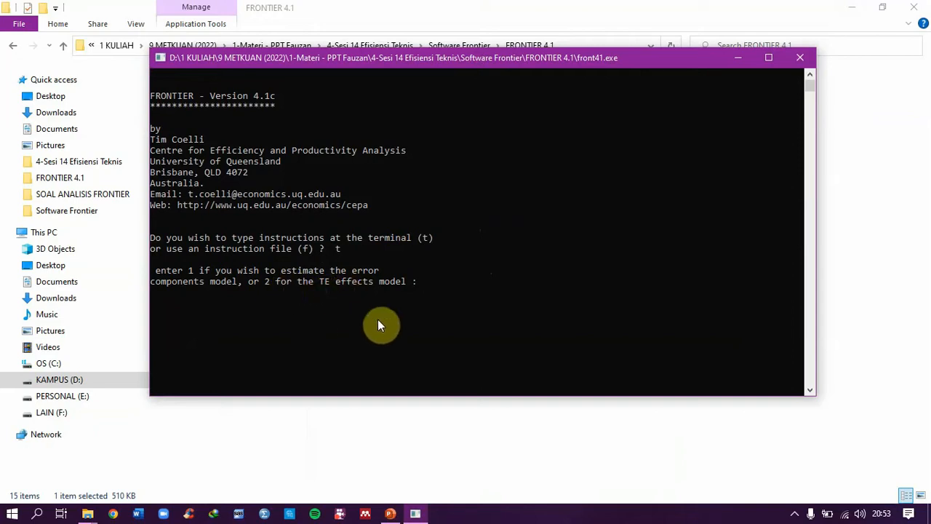
{"action": "type", "text": "2"}
{"action": "key", "text": "Return"}
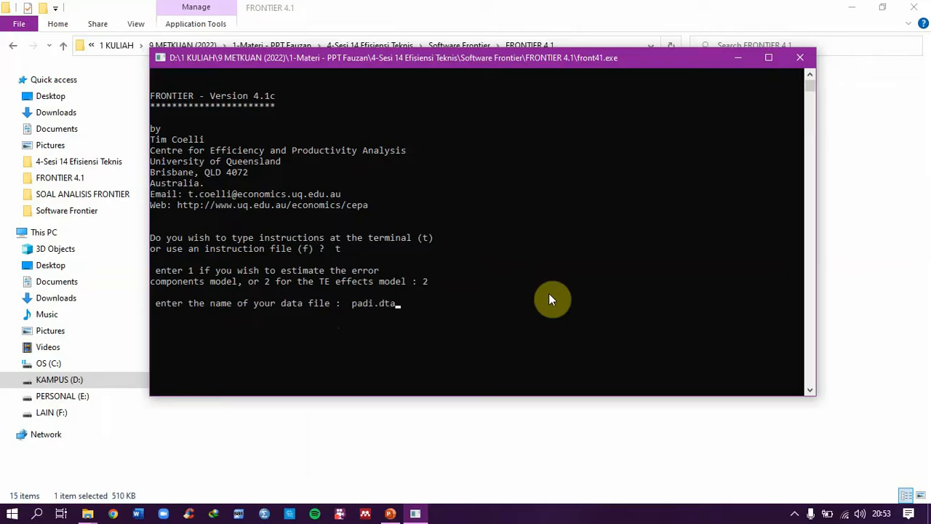
{"action": "key", "text": "Return"}
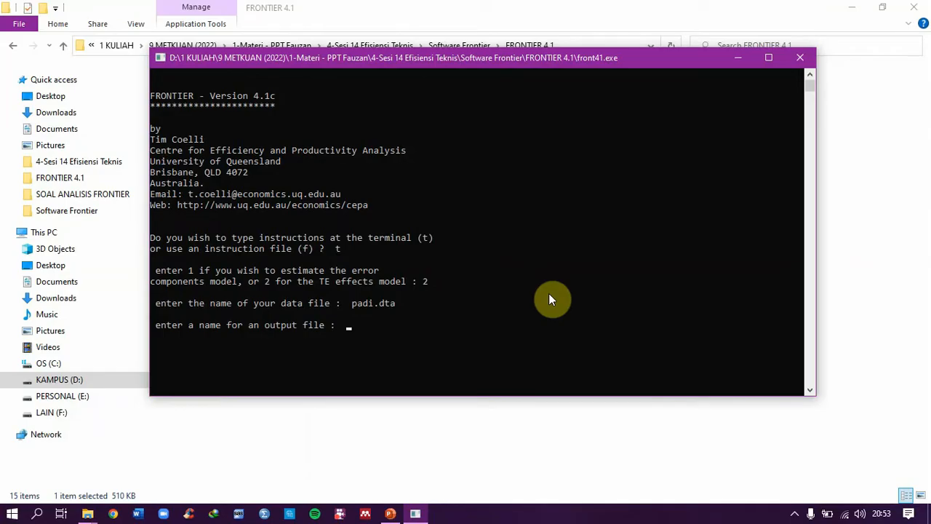
{"action": "type", "text": "padi.out"}
{"action": "key", "text": "Return"}
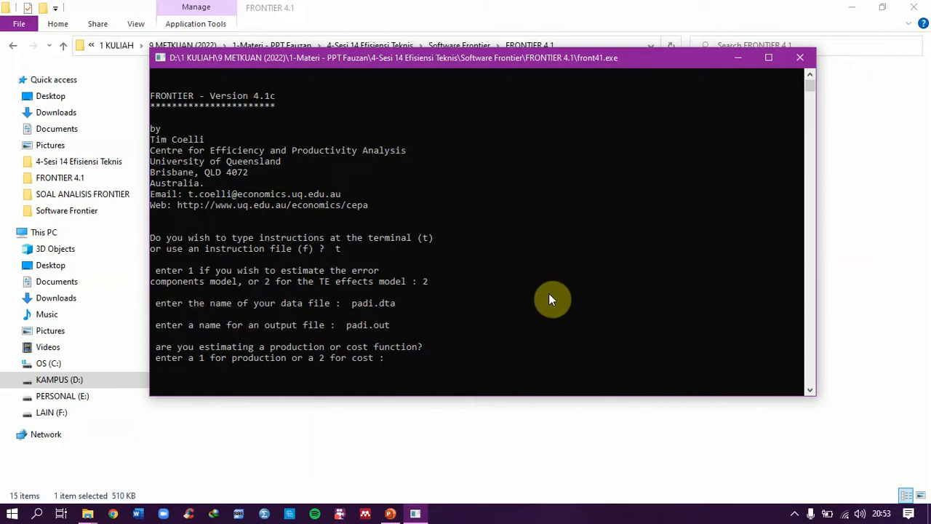
Step: Specify a production function (1) and answer y for the dependent variable being logged
{"action": "type", "text": "1"}
{"action": "key", "text": "Return"}
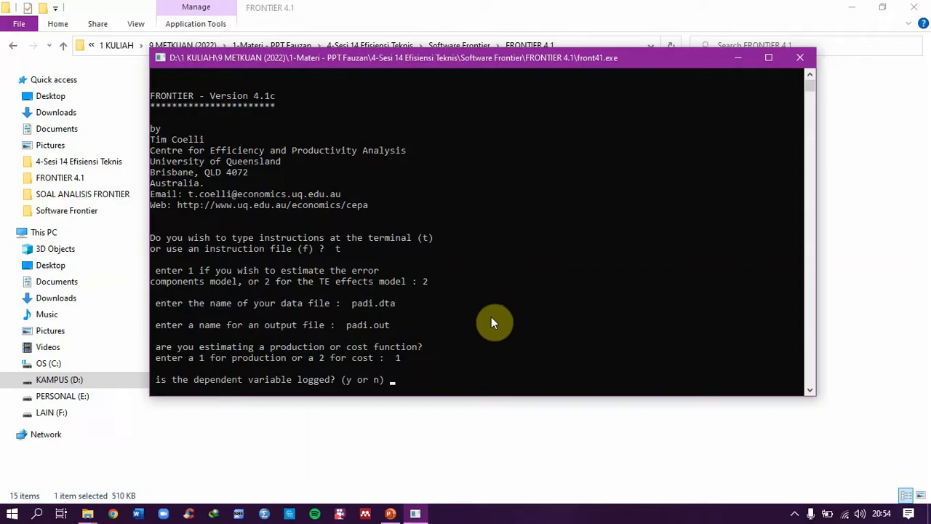
{"action": "type", "text": "y"}
{"action": "key", "text": "Return"}
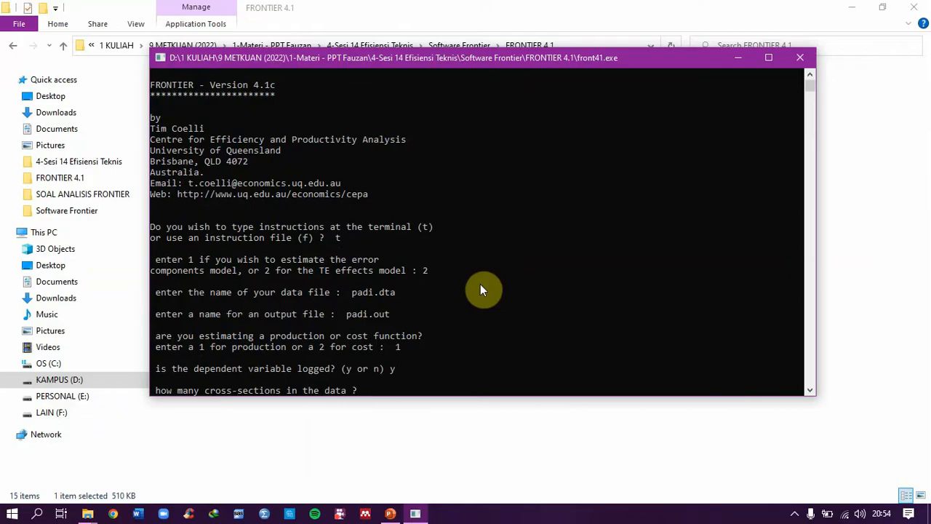
Step: Set the data dimensions to 30 cross-sections, 1 time period and 30 total observations
{"action": "type", "text": "30"}
{"action": "key", "text": "Return"}
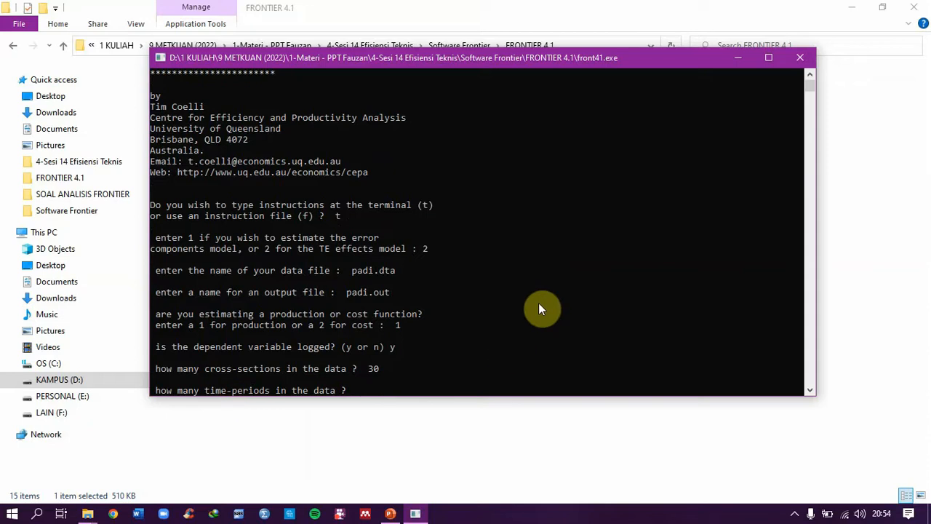
{"action": "type", "text": "1"}
{"action": "key", "text": "Return"}
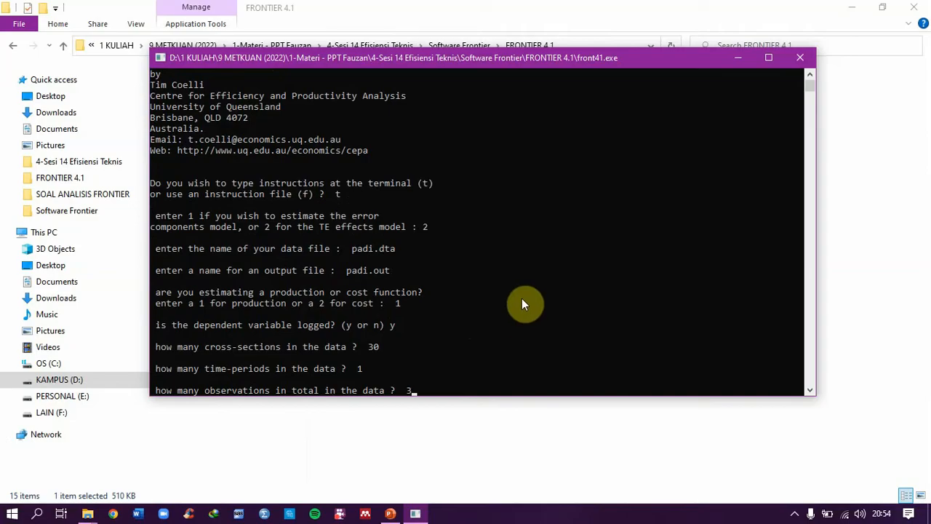
{"action": "type", "text": "30"}
{"action": "key", "text": "Return"}
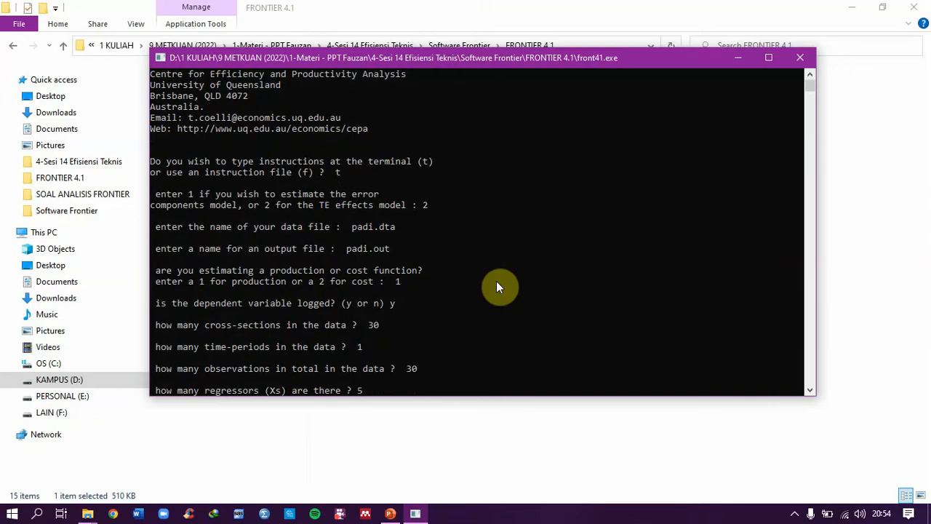
Step: Set the number of regressors (Xs) to 5 and answer y to including delta0 in the model
{"action": "type", "text": "5"}
{"action": "key", "text": "Return"}
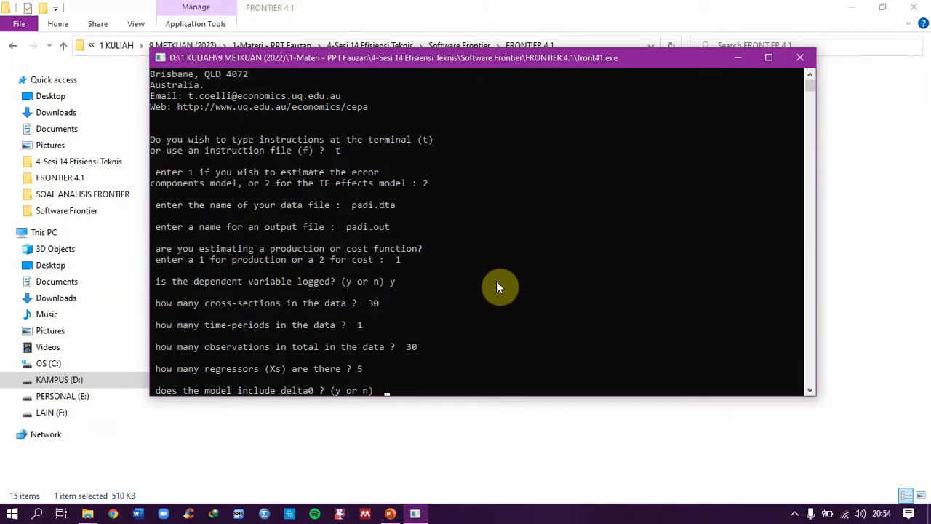
{"action": "type", "text": "y"}
{"action": "key", "text": "Return"}
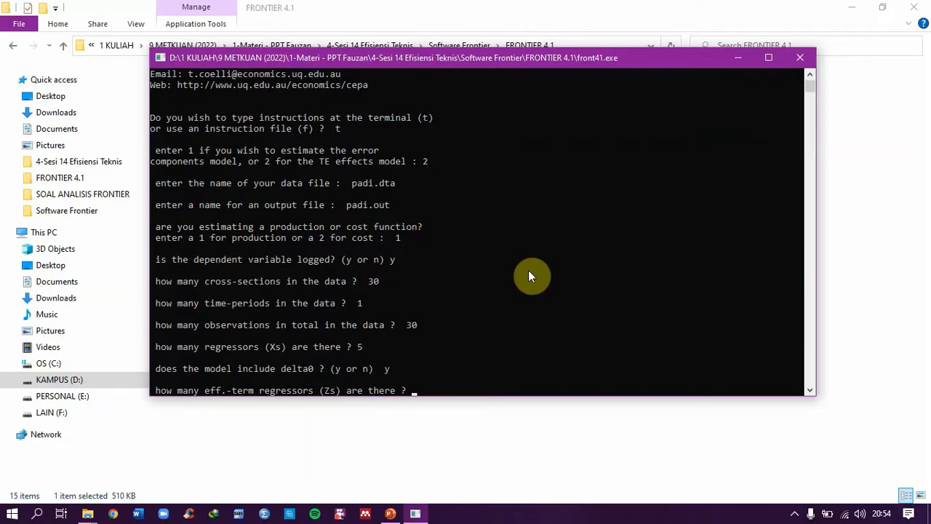
Step: Set the efficiency-term regressors (Zs) to 3 and answer n to supplying starting values so the estimation runs with a grid search
{"action": "type", "text": "3"}
{"action": "key", "text": "Return"}
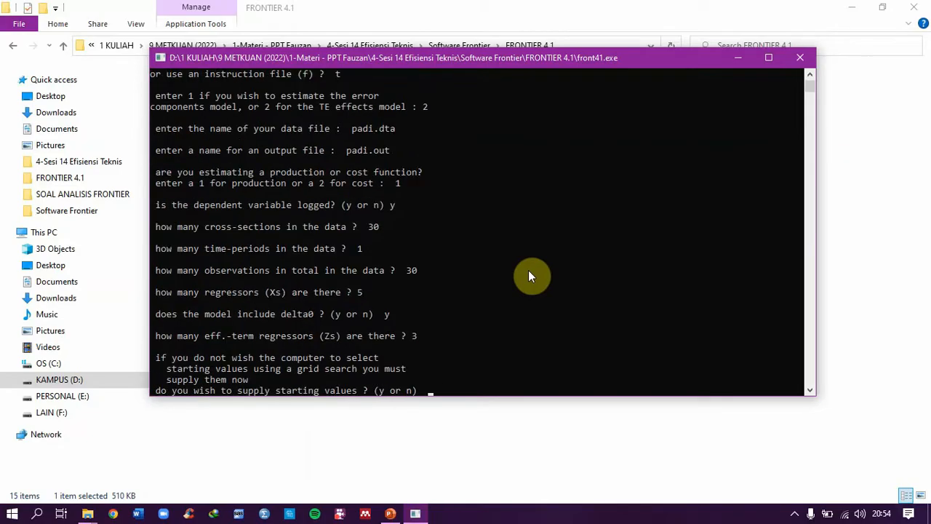
{"action": "type", "text": "n"}
{"action": "key", "text": "Return"}
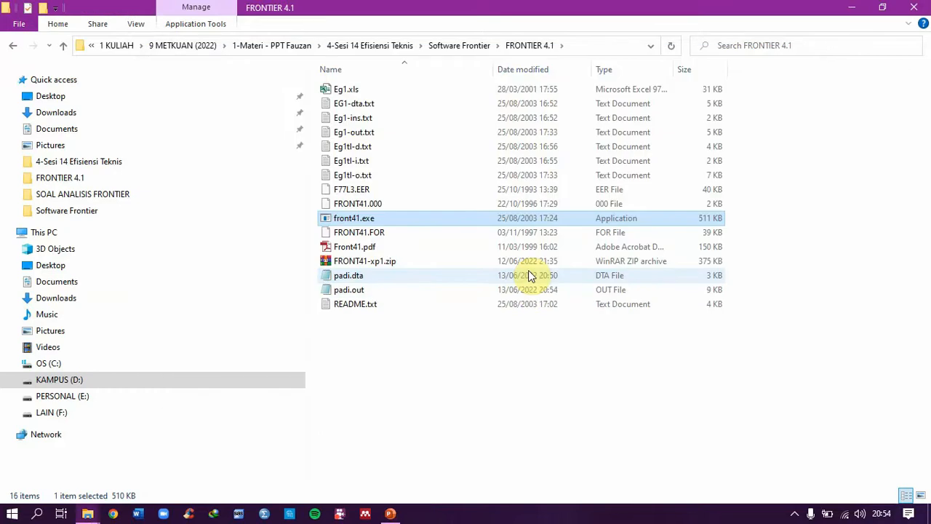
Step: Open the padi.out results file from the FRONTIER 4.1 folder in a maximized window and view its opening section
{"action": "left_click", "coordinate": [379, 357]}
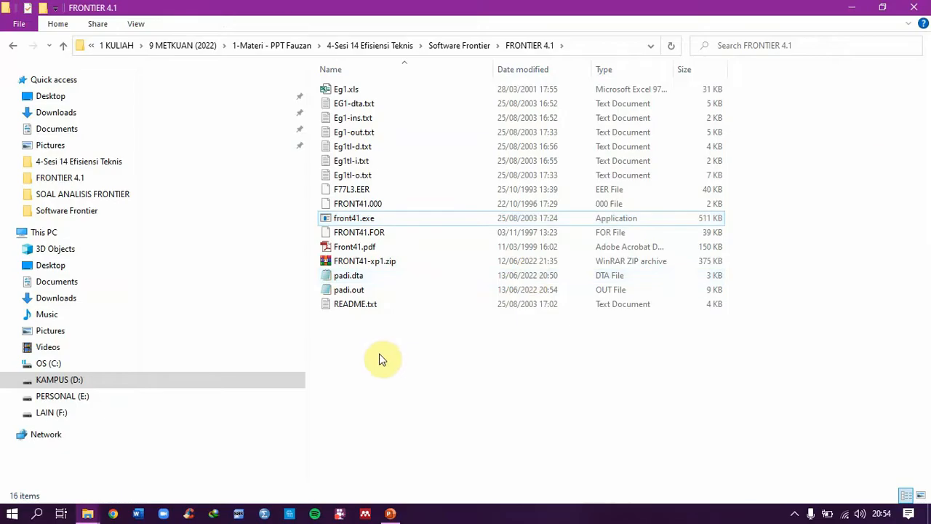
{"action": "double_click", "coordinate": [349, 289]}
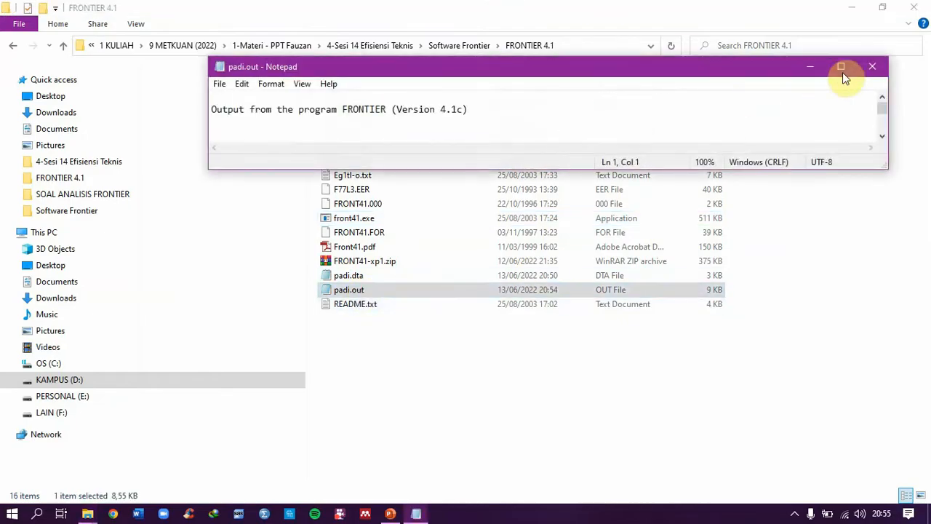
{"action": "left_click", "coordinate": [843, 72]}
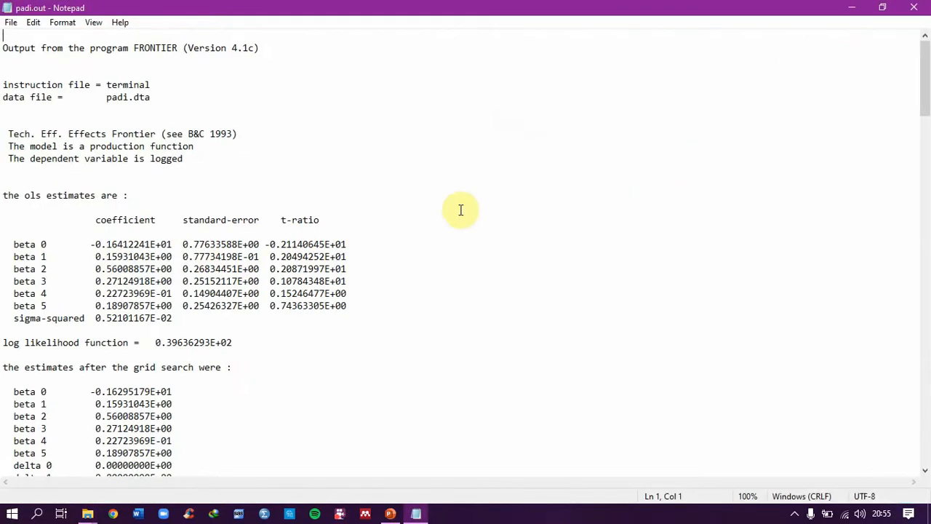
{"action": "scroll", "coordinate": [638, 181], "scroll_direction": "down", "scroll_amount": 9}
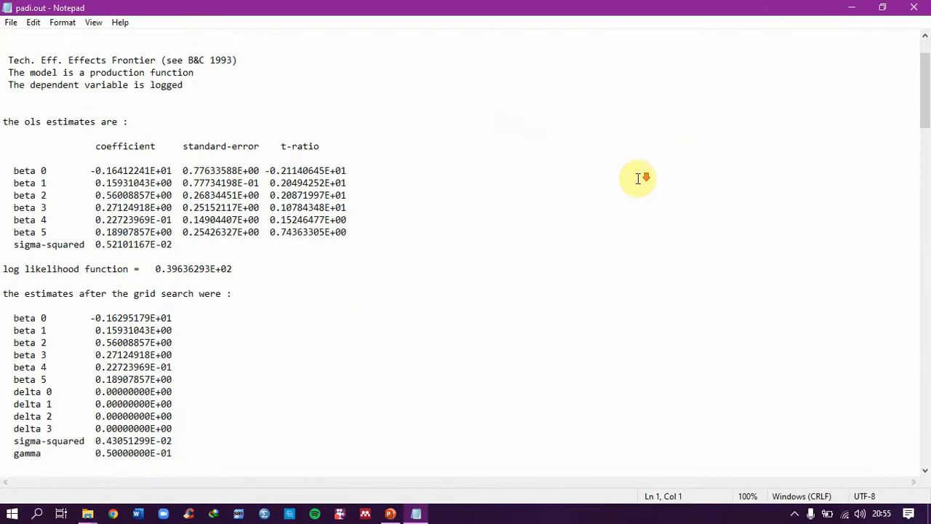
{"action": "scroll", "coordinate": [638, 181], "scroll_direction": "up", "scroll_amount": 9}
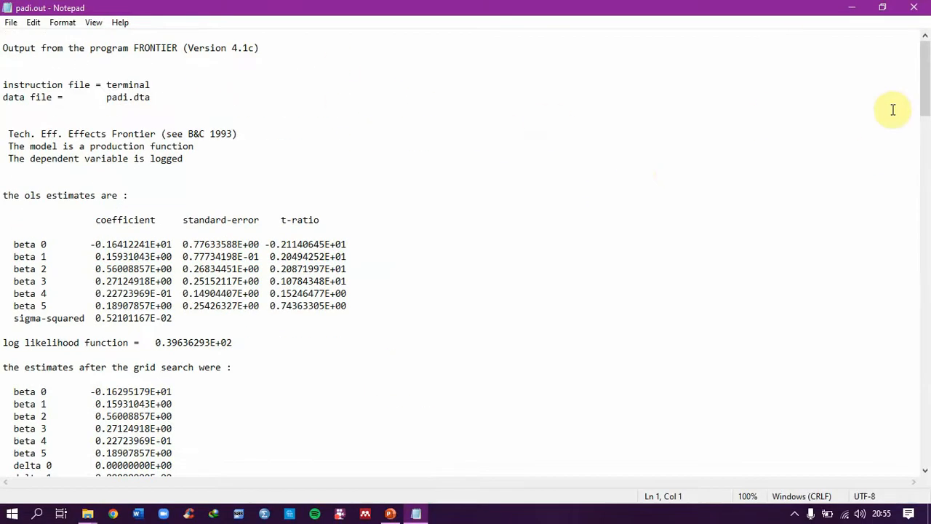
Step: Examine the final MLE estimates in padi.out, highlighting the section heading and the whole table down to gamma
{"action": "left_click_drag", "start_coordinate": [928, 85], "coordinate": [929, 183]}
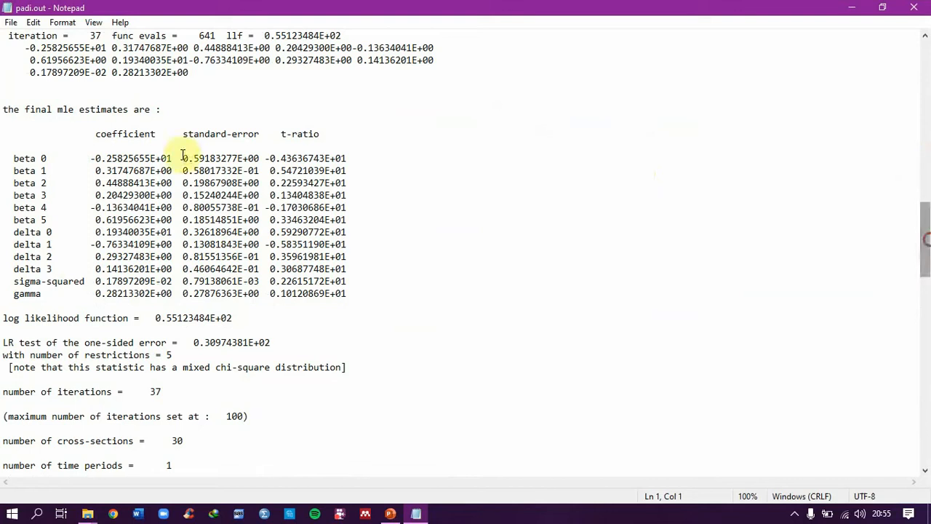
{"action": "left_click_drag", "start_coordinate": [3, 111], "coordinate": [168, 109]}
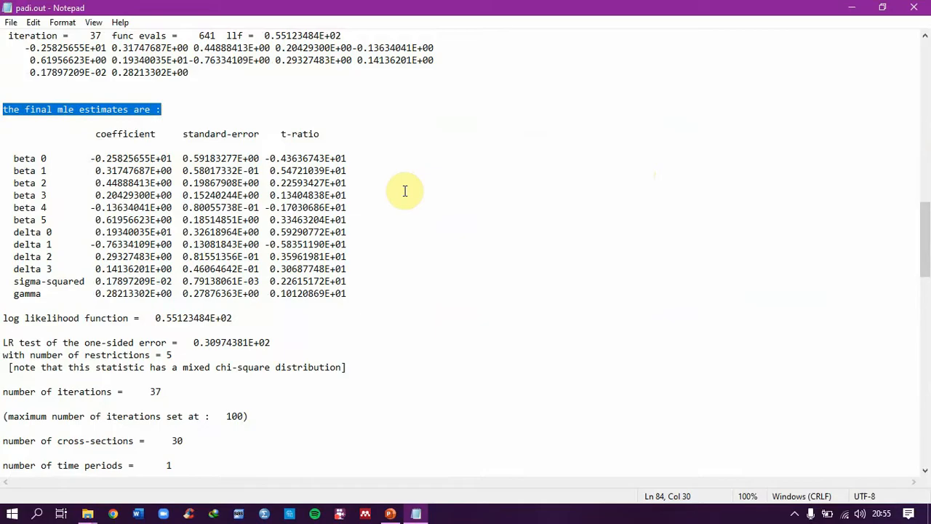
{"action": "left_click", "coordinate": [384, 220]}
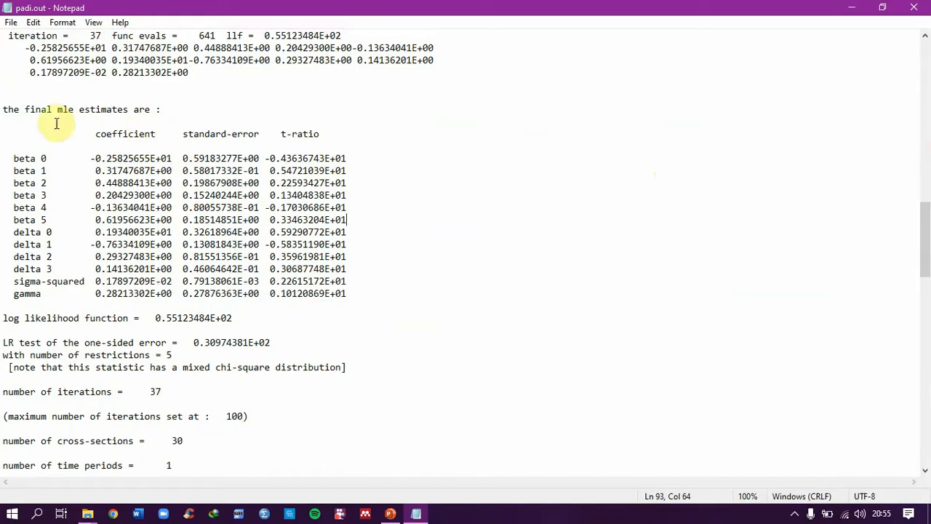
{"action": "left_click_drag", "start_coordinate": [3, 109], "coordinate": [354, 297]}
{"action": "left_click", "coordinate": [389, 313]}
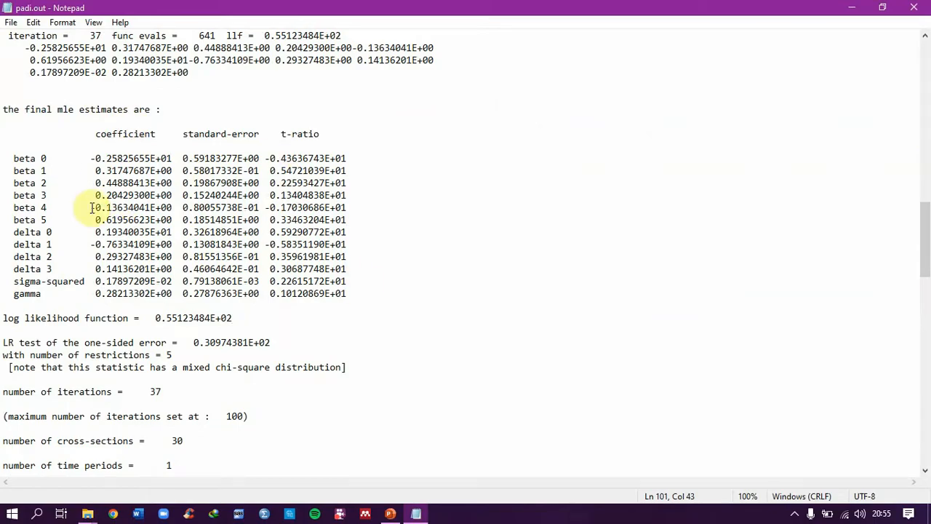
Step: Highlight in turn the beta 0–5 rows, the delta 0–3 rows and the gamma coefficient of the final MLE estimates
{"action": "left_click_drag", "start_coordinate": [14, 160], "coordinate": [50, 219]}
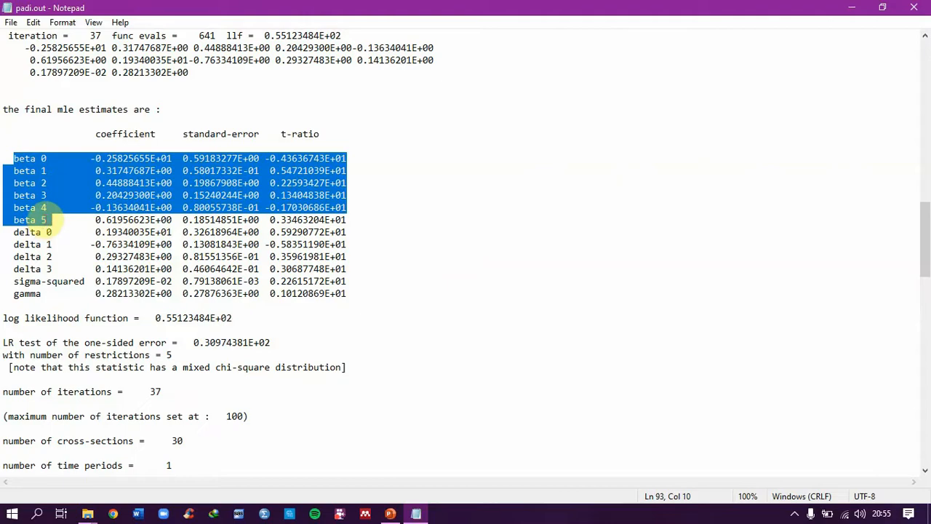
{"action": "left_click", "coordinate": [11, 242]}
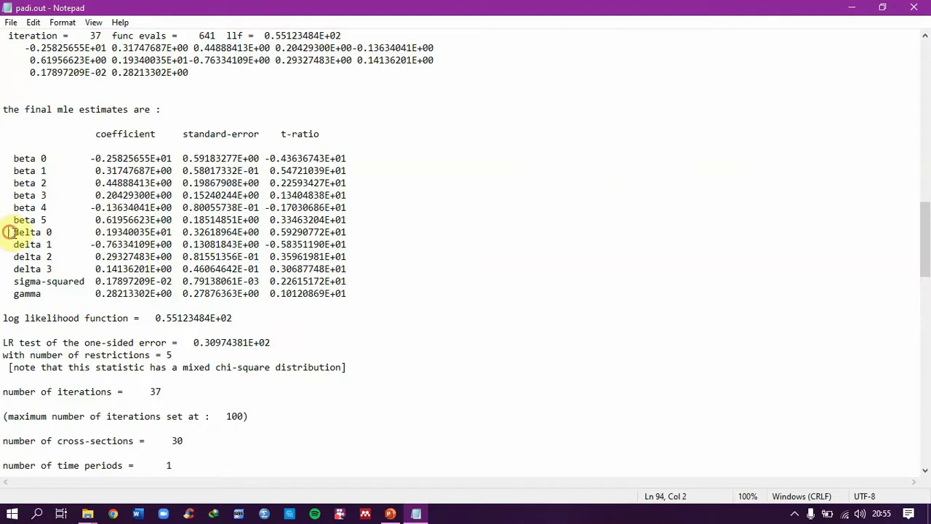
{"action": "left_click_drag", "start_coordinate": [9, 233], "coordinate": [56, 283]}
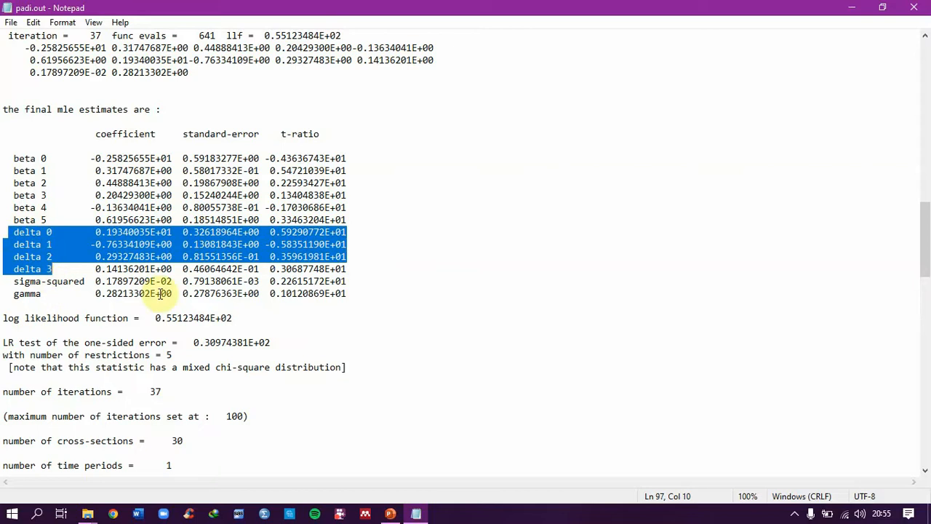
{"action": "scroll", "coordinate": [222, 253], "scroll_direction": "down", "scroll_amount": 1}
{"action": "left_click", "coordinate": [221, 254]}
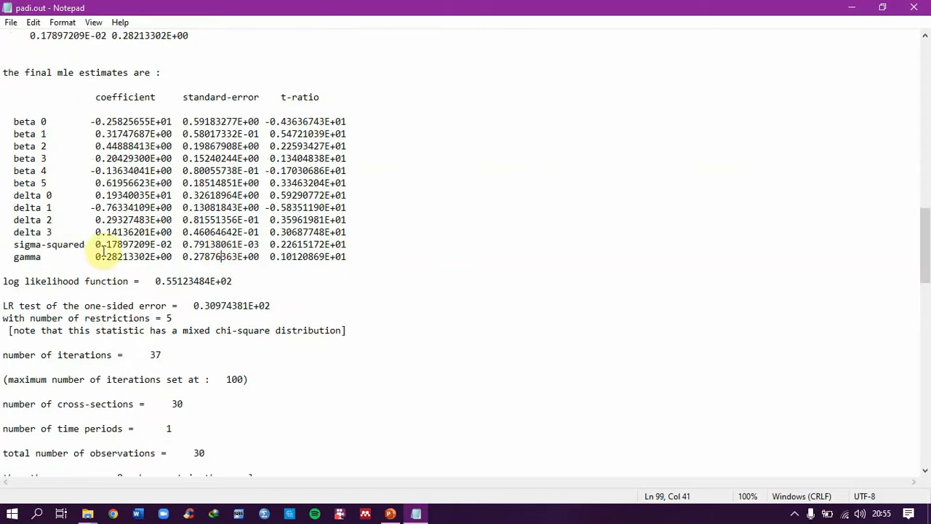
{"action": "left_click_drag", "start_coordinate": [91, 256], "coordinate": [169, 260]}
Step: Examine the technical efficiency estimates for all firms, highlighting the list through the mean efficiency line
{"action": "scroll", "coordinate": [245, 245], "scroll_direction": "down", "scroll_amount": 20}
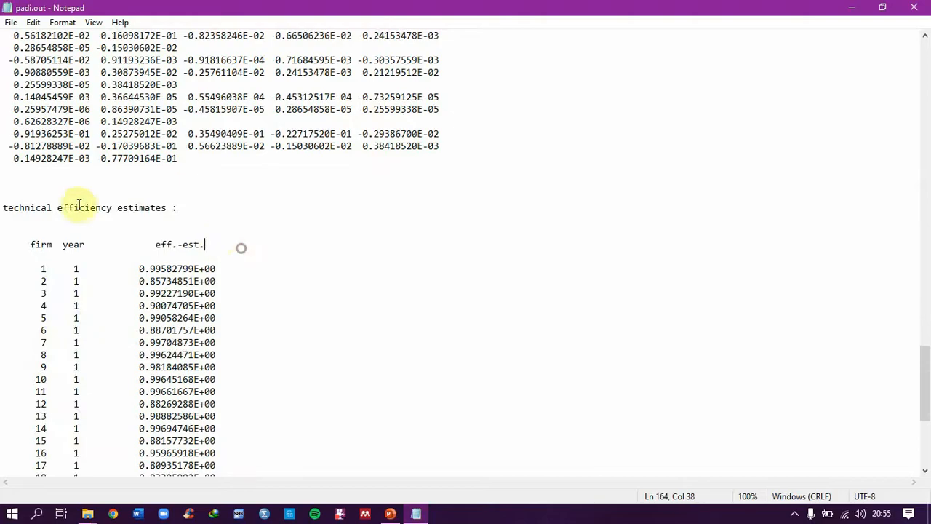
{"action": "left_click_drag", "start_coordinate": [3, 208], "coordinate": [206, 399]}
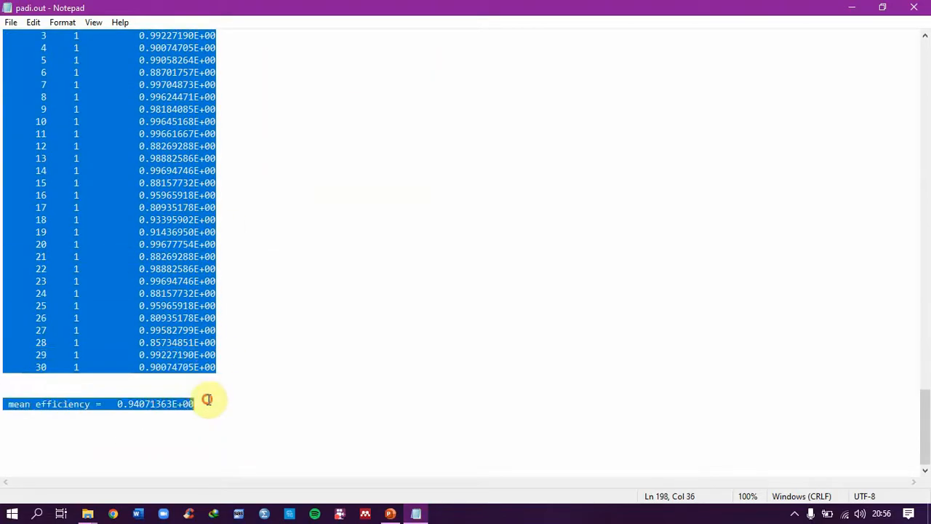
{"action": "left_click", "coordinate": [286, 413]}
{"action": "scroll", "coordinate": [255, 392], "scroll_direction": "up", "scroll_amount": 6}
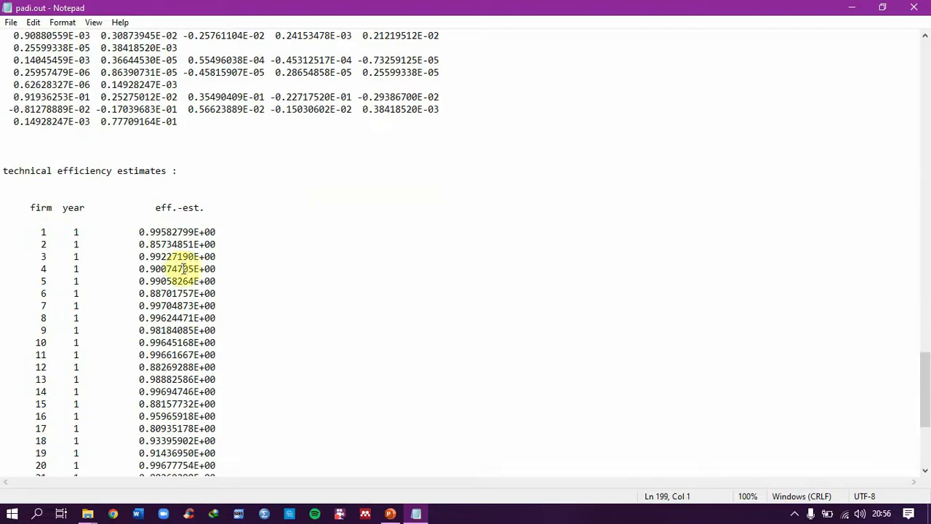
{"action": "scroll", "coordinate": [208, 349], "scroll_direction": "down", "scroll_amount": 6}
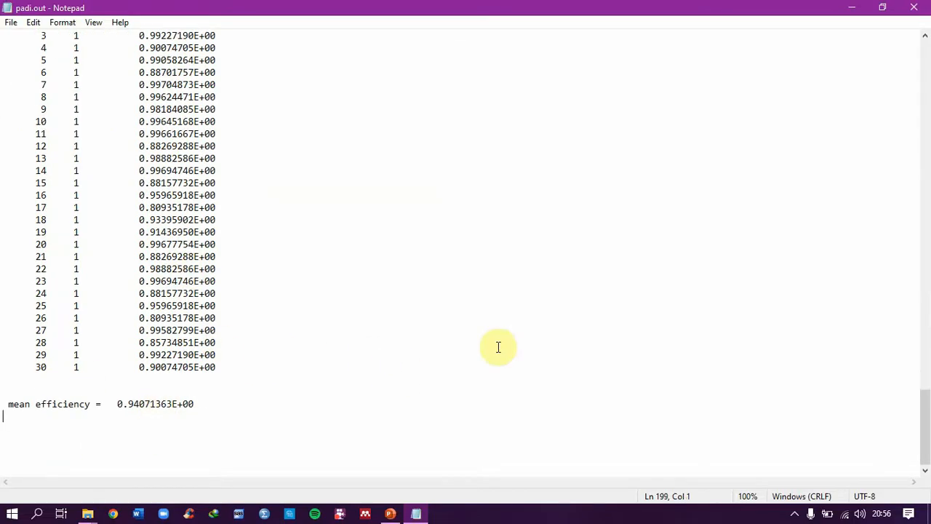
Step: Skim the whole padi.out report again between its end and its beginning
{"action": "scroll", "coordinate": [546, 348], "scroll_direction": "up", "scroll_amount": 5}
{"action": "left_click_drag", "start_coordinate": [924, 394], "coordinate": [925, 72]}
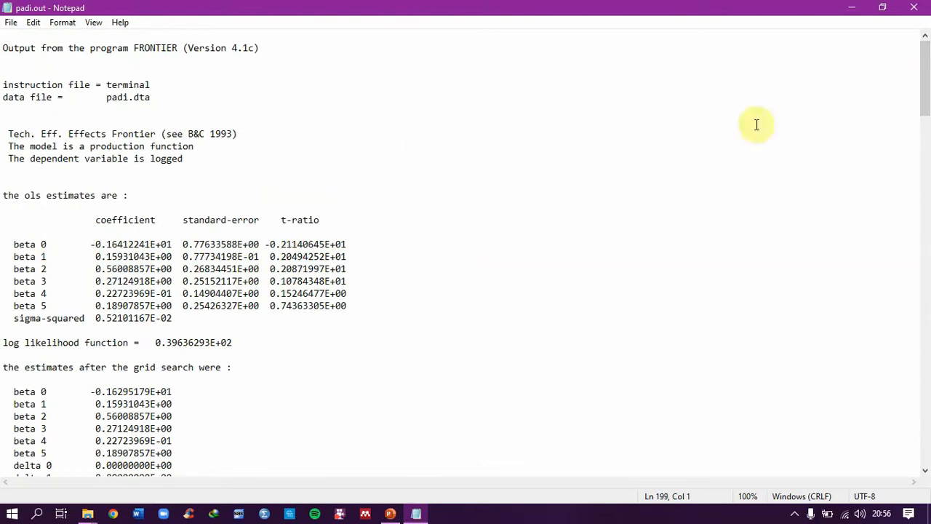
{"action": "left_click_drag", "start_coordinate": [923, 81], "coordinate": [926, 432]}
{"action": "scroll", "coordinate": [633, 210], "scroll_direction": "up", "scroll_amount": 9}
{"action": "left_click_drag", "start_coordinate": [924, 342], "coordinate": [923, 65]}
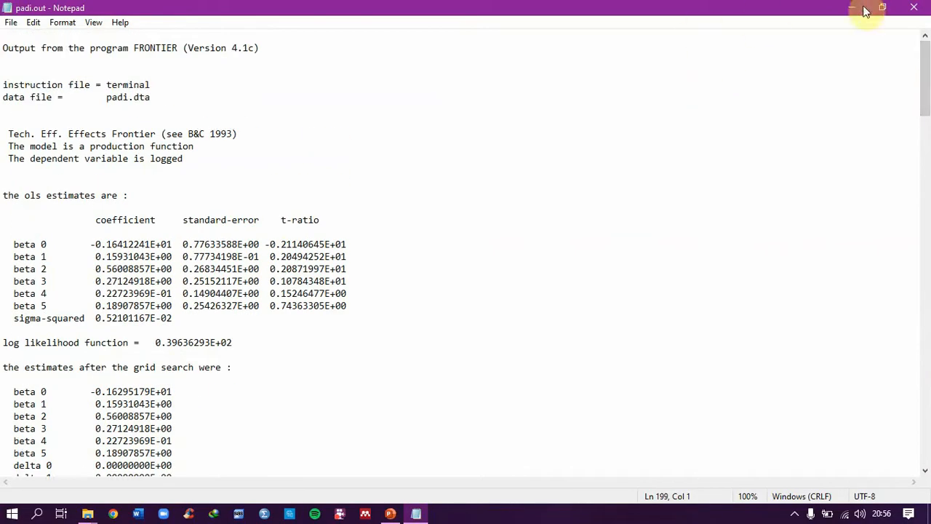
Step: Close padi.out and switch to the PowerPoint presentation
{"action": "scroll", "coordinate": [446, 208], "scroll_direction": "down", "scroll_amount": 2}
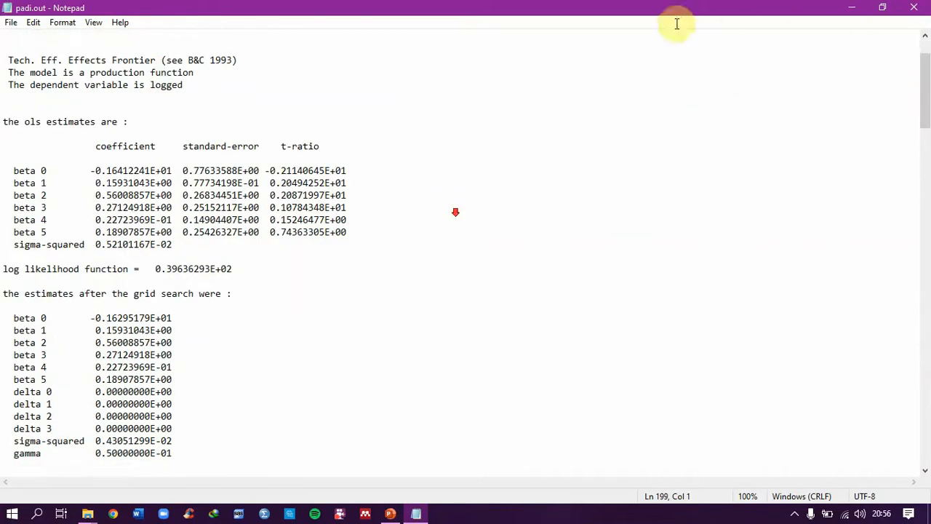
{"action": "left_click", "coordinate": [914, 11]}
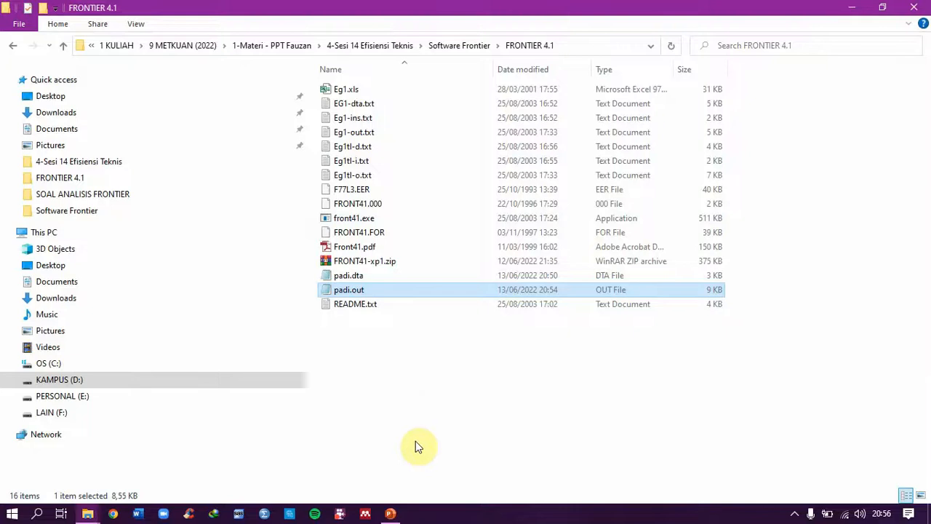
{"action": "left_click", "coordinate": [391, 513]}
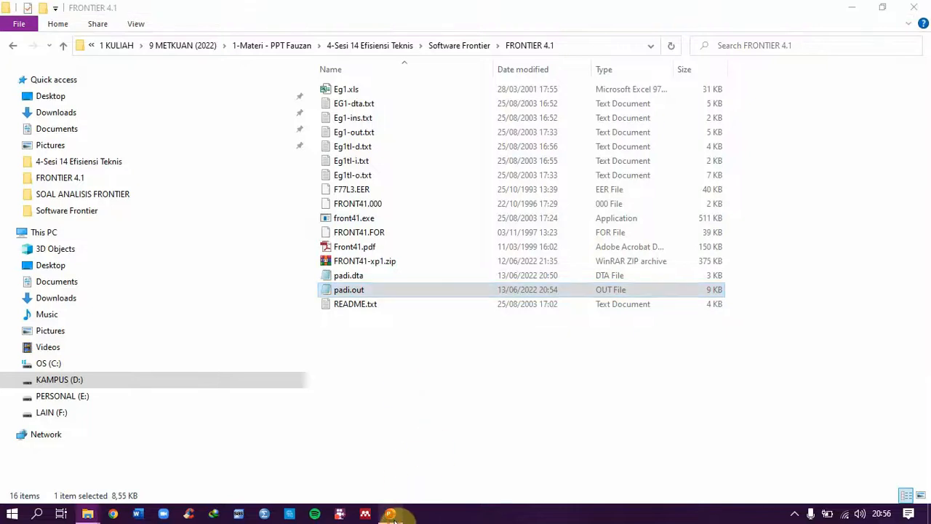